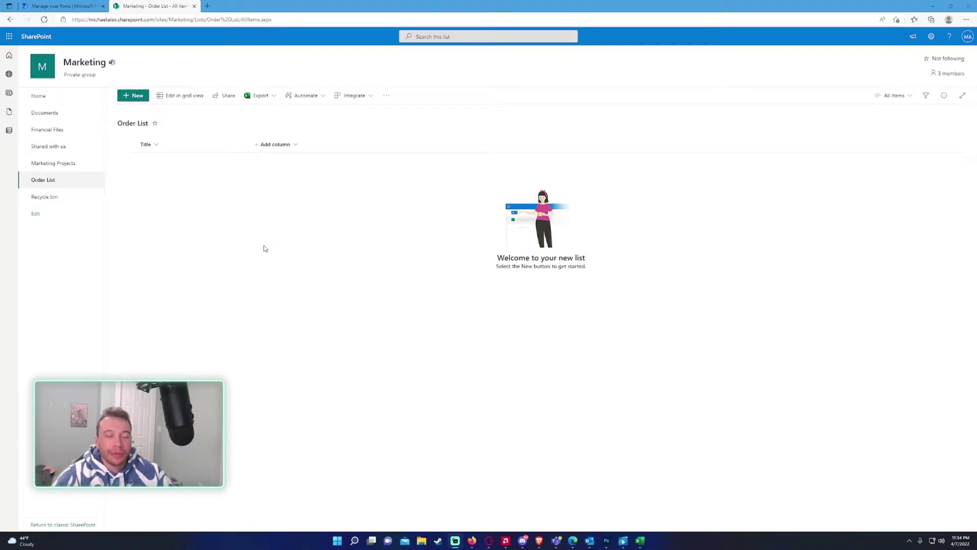
Bring up the Excel SalesOrders sheet and review its Item, OrderDate, Region, Rep, Units, Unit Cost, Total headers.
click(60, 178)
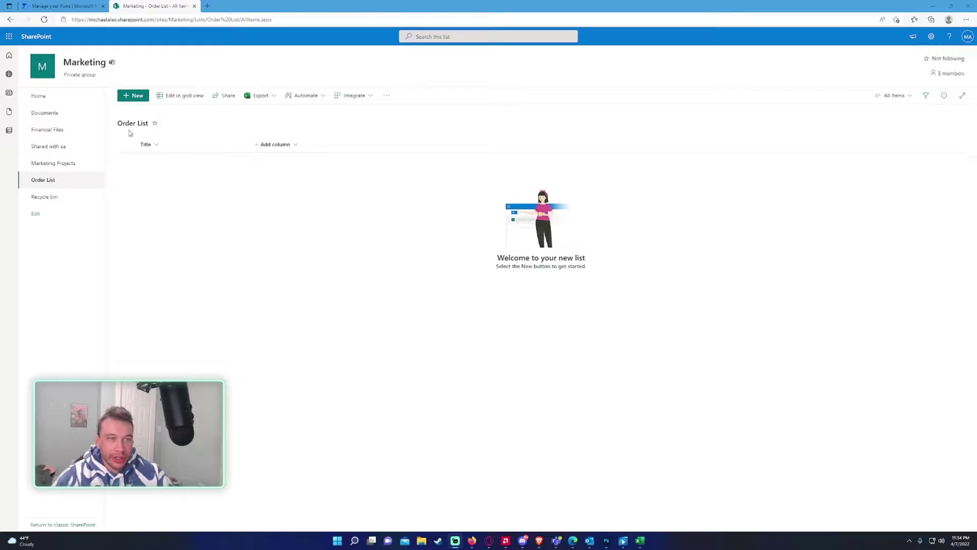
click(640, 541)
scroll(609, 137, down, 4)
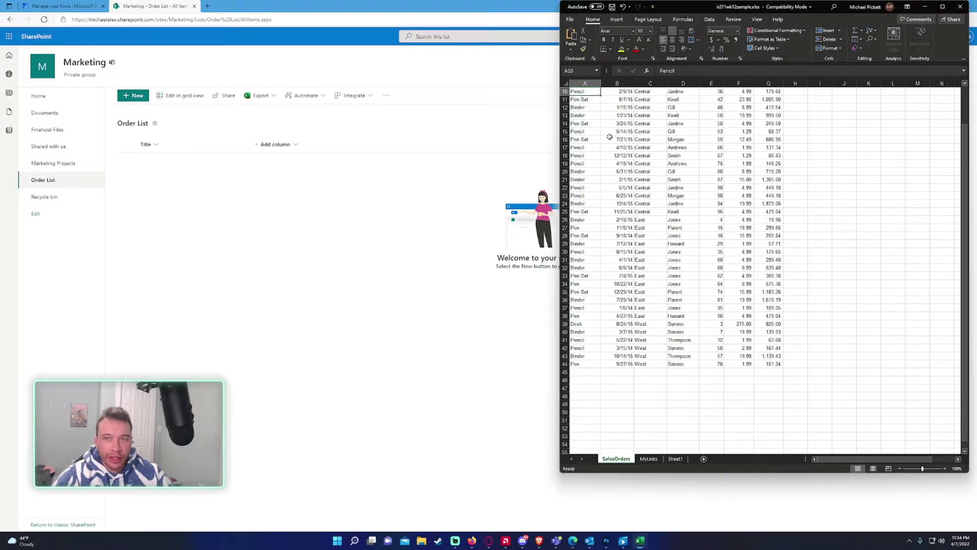
scroll(610, 139, up, 4)
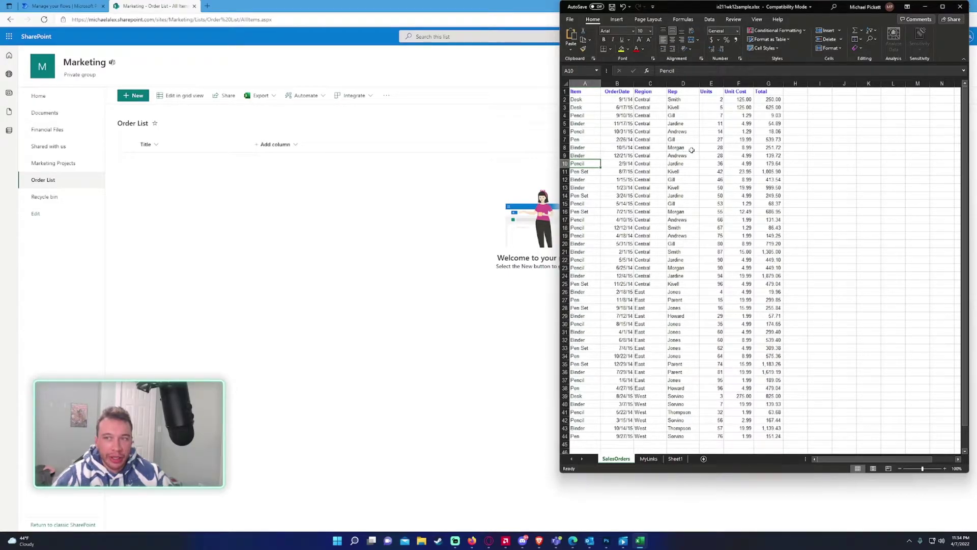
key(Up)
key(Up)
key(Up)
key(Up)
key(Up)
key(Up)
key(Up)
key(Up)
key(Up)
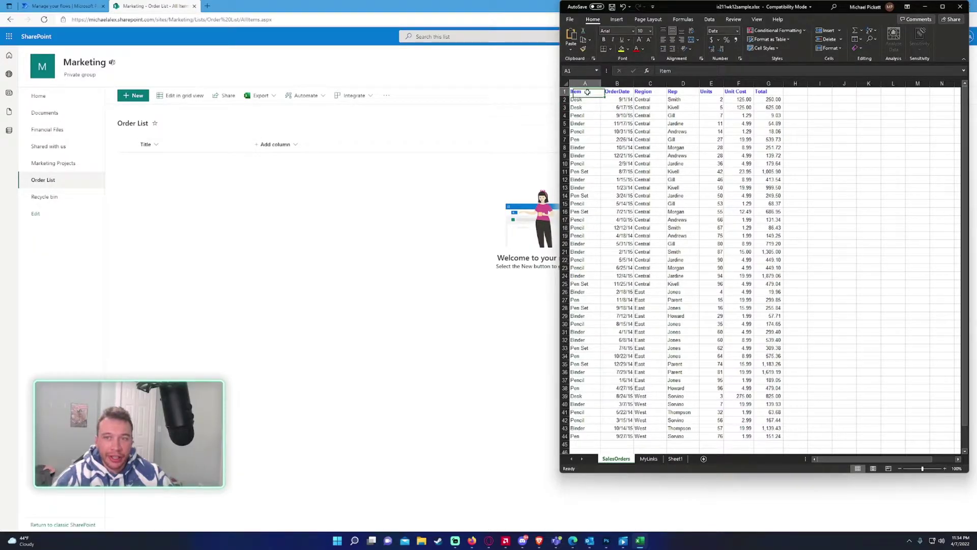
drag(595, 90, 760, 91)
click(739, 140)
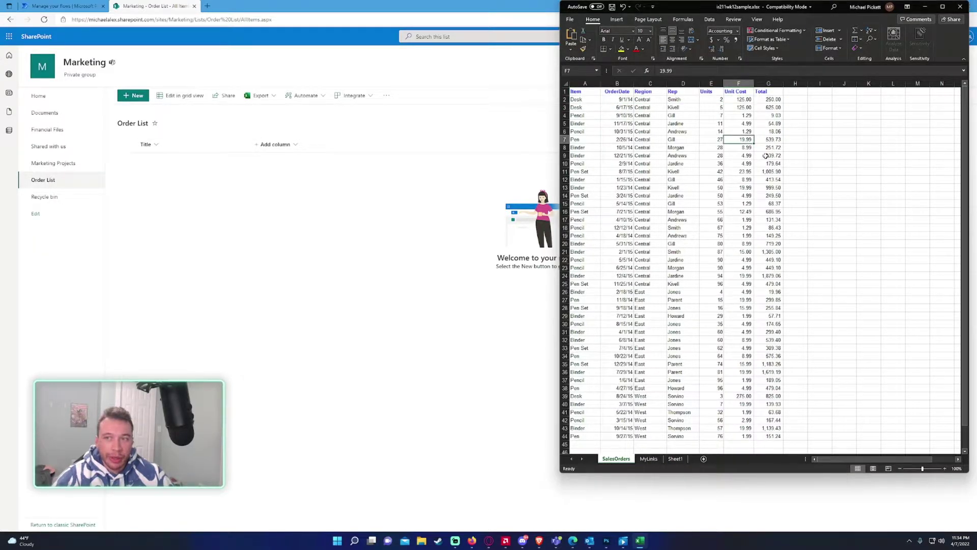
drag(771, 179, 612, 105)
click(613, 105)
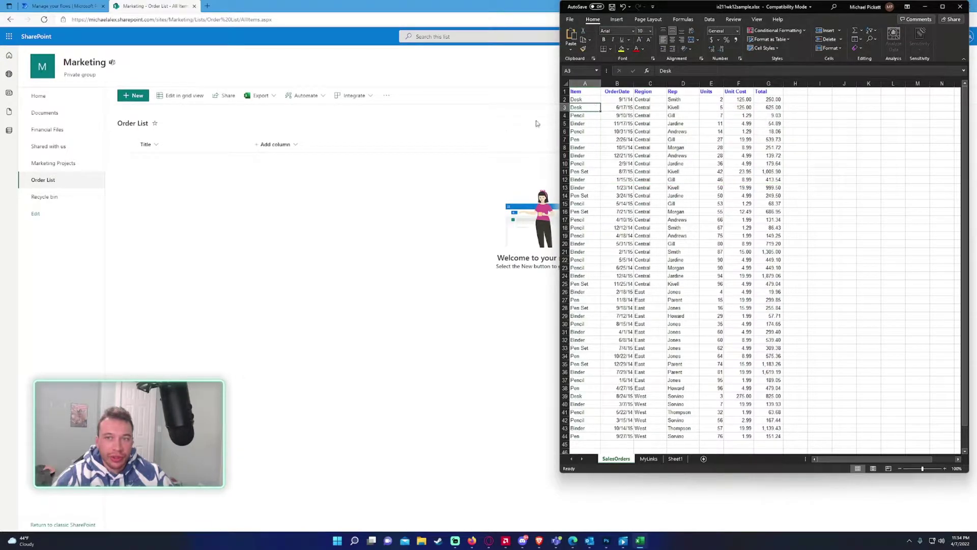
Rename the list's Title column to Item.
click(167, 143)
mouse_move(181, 218)
click(224, 215)
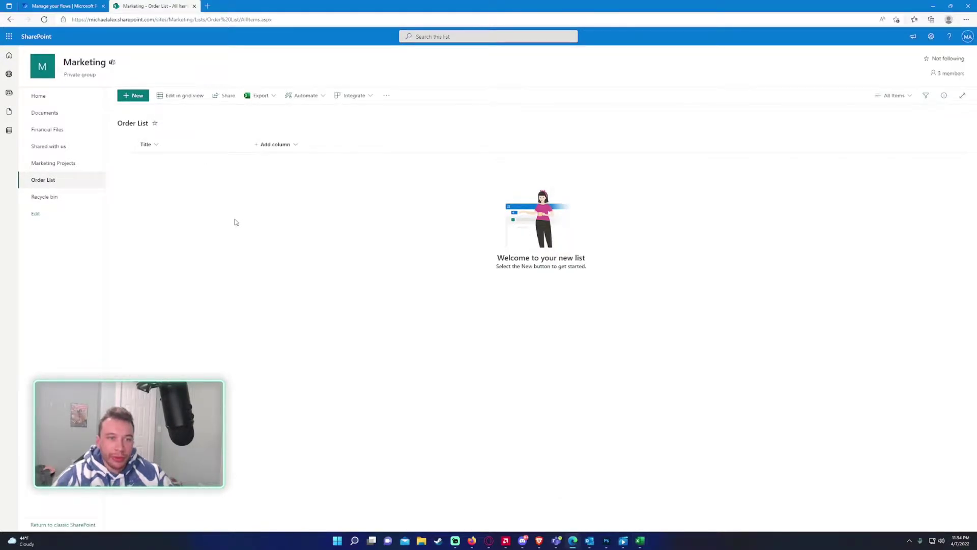
text(Item)
key(Return)
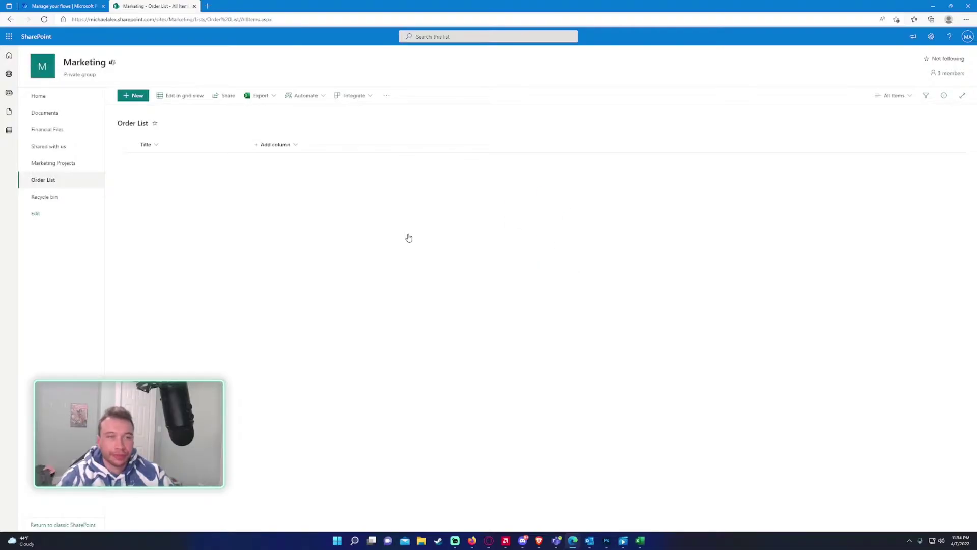
key(alt+Tab)
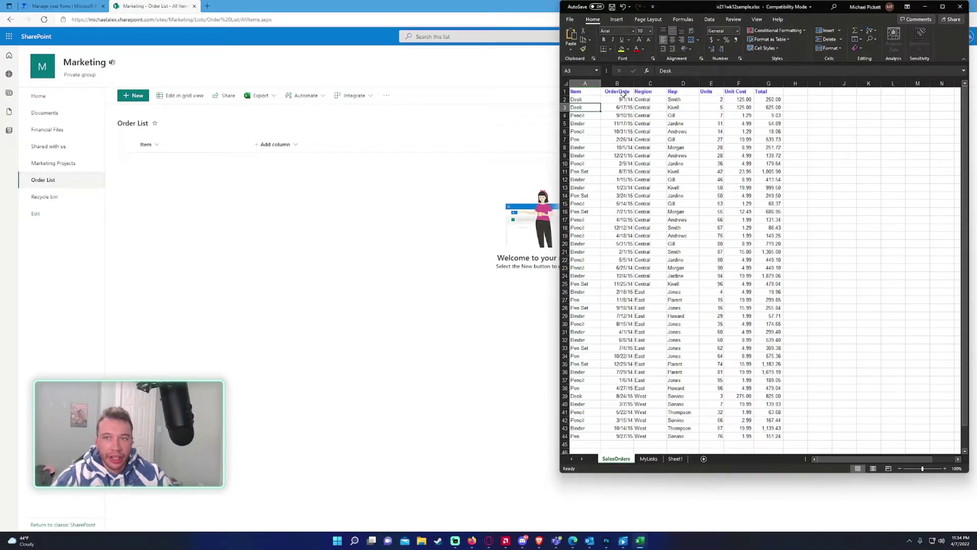
Add an Order Date date-and-time column with friendly format and no default value.
click(270, 144)
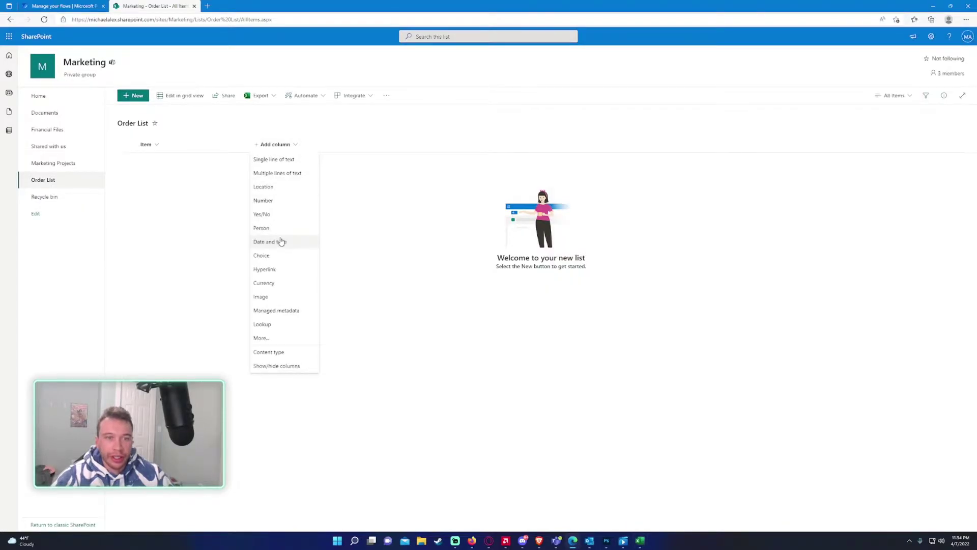
click(281, 242)
text(Order Date)
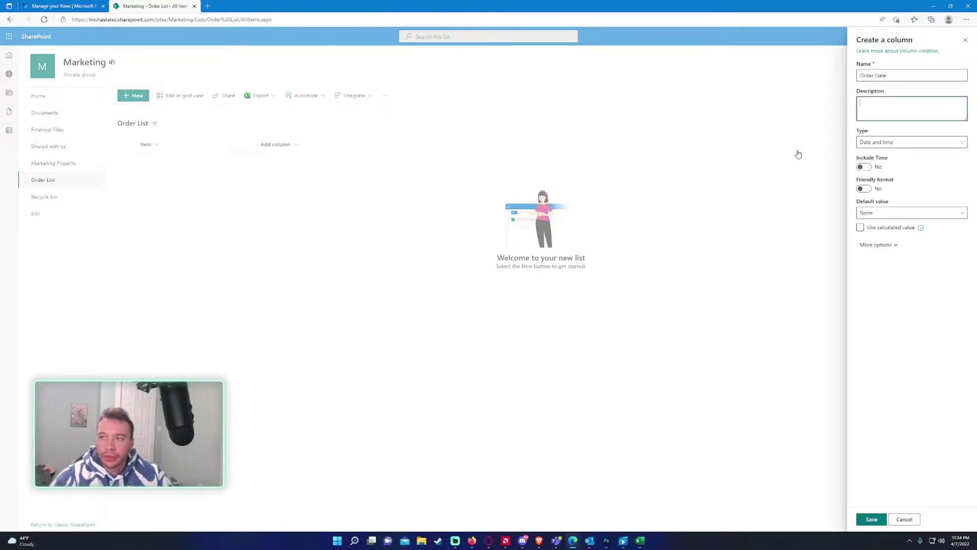
click(888, 145)
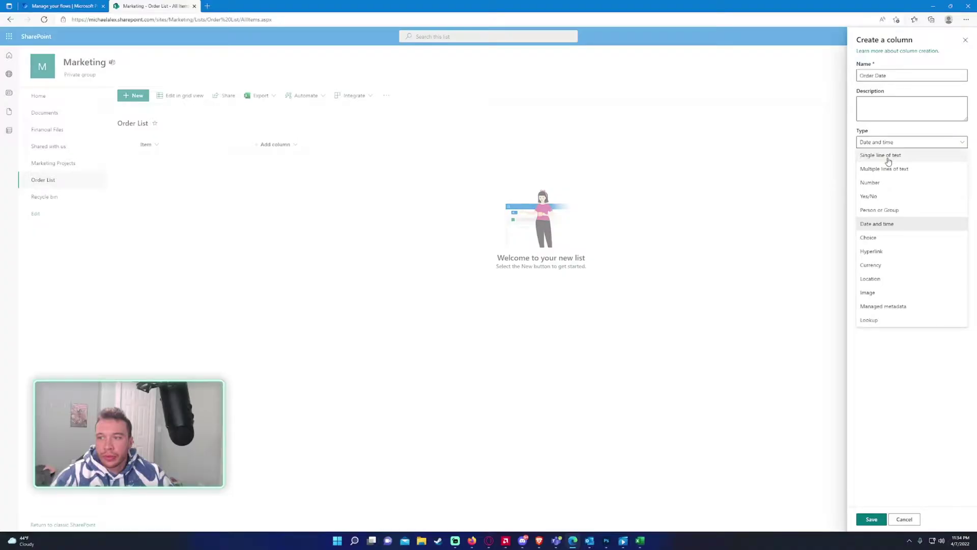
click(888, 147)
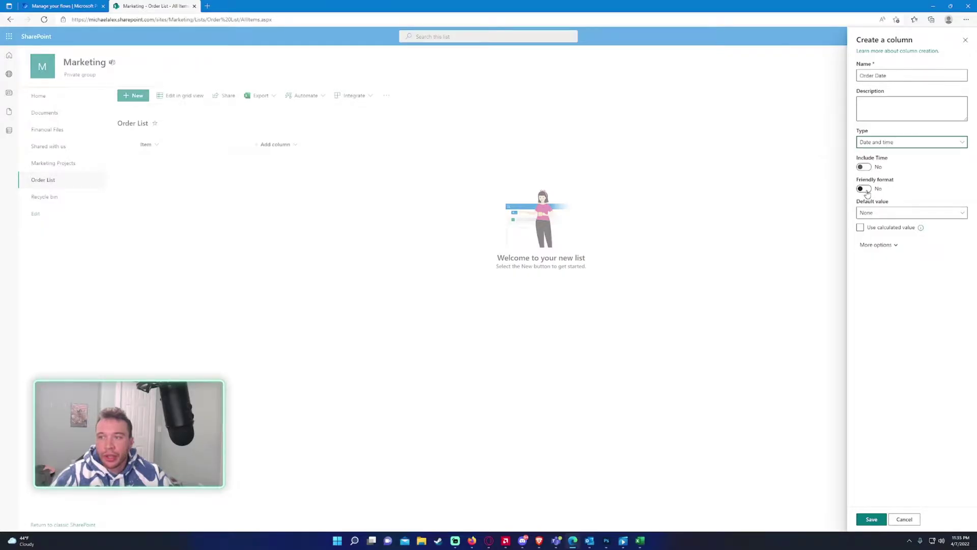
key(alt+Tab)
key(alt+Tab)
click(864, 189)
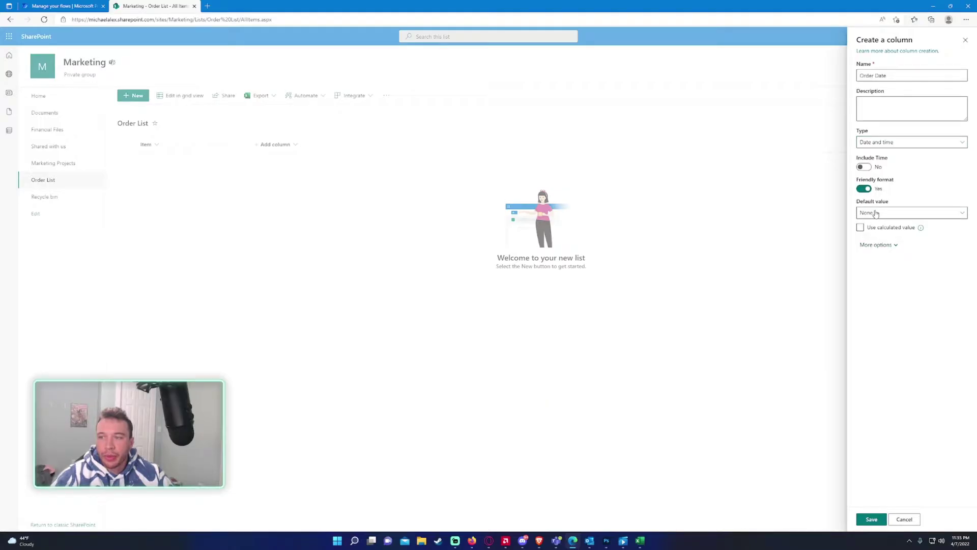
click(875, 212)
click(875, 225)
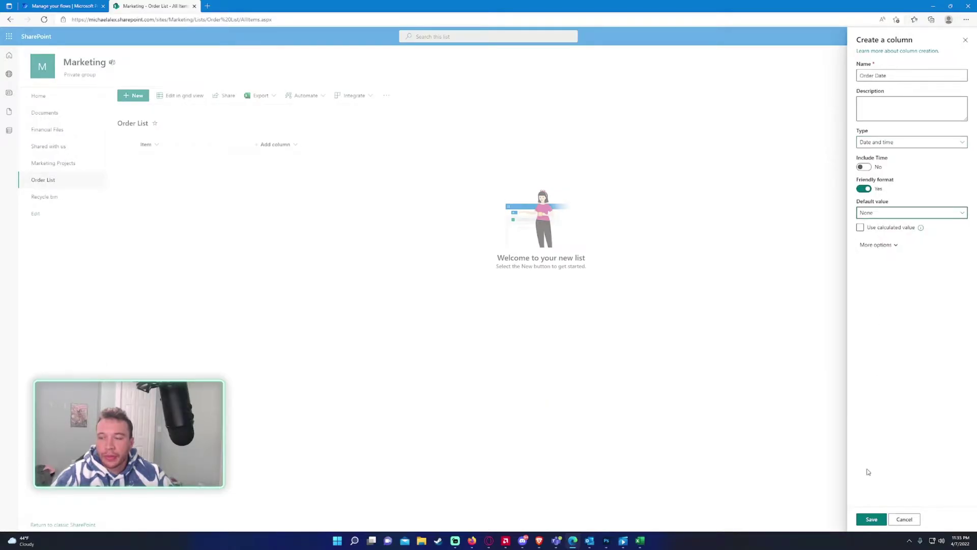
click(871, 519)
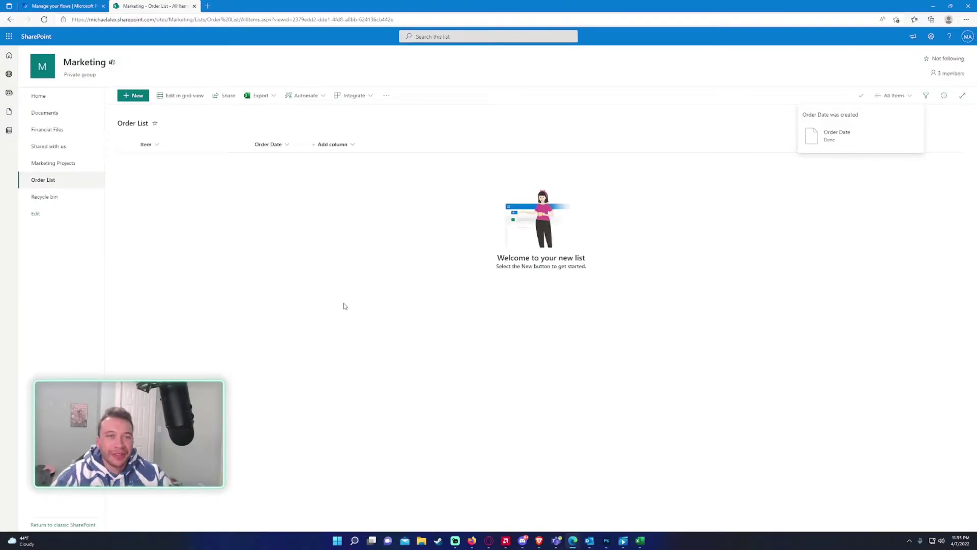
drag(250, 145, 211, 147)
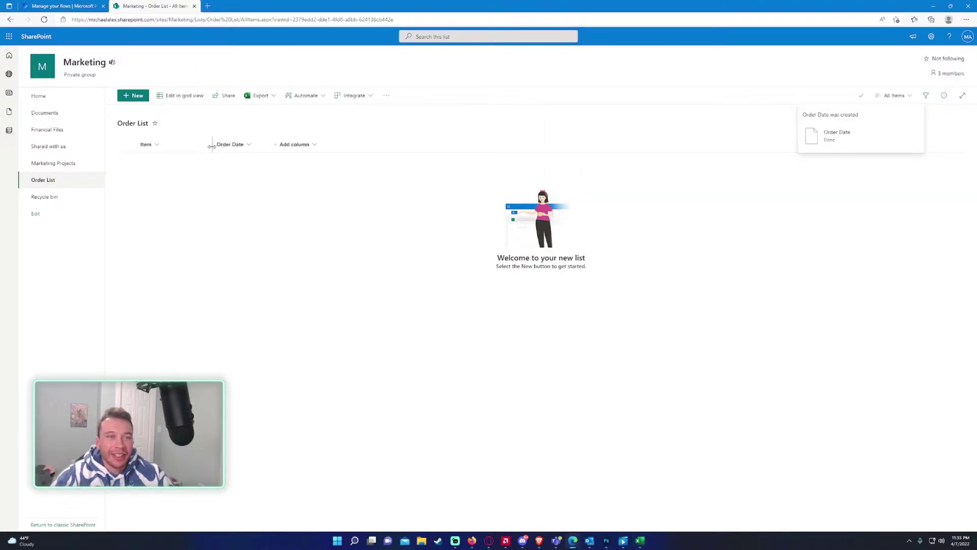
Add a single line of text column named Region.
key(alt+Tab)
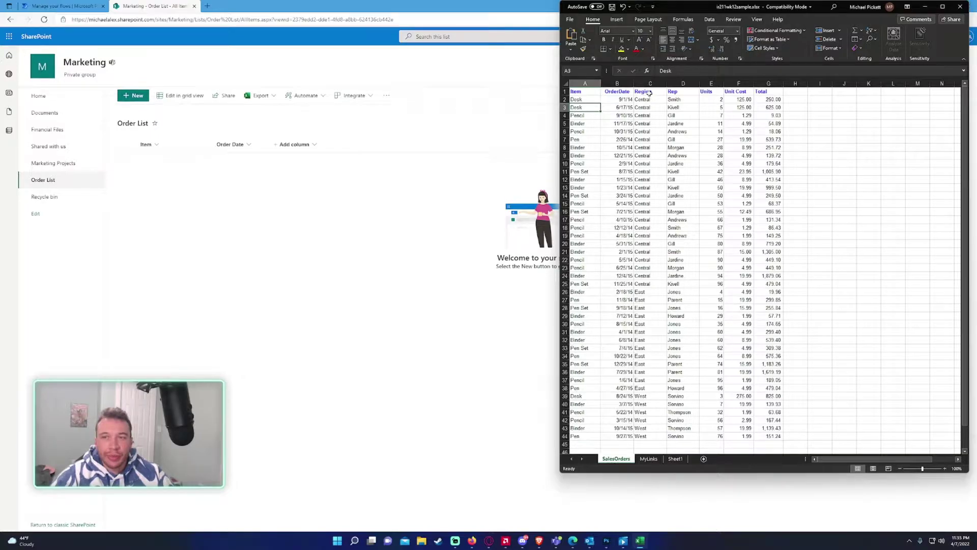
key(alt+Tab)
click(293, 144)
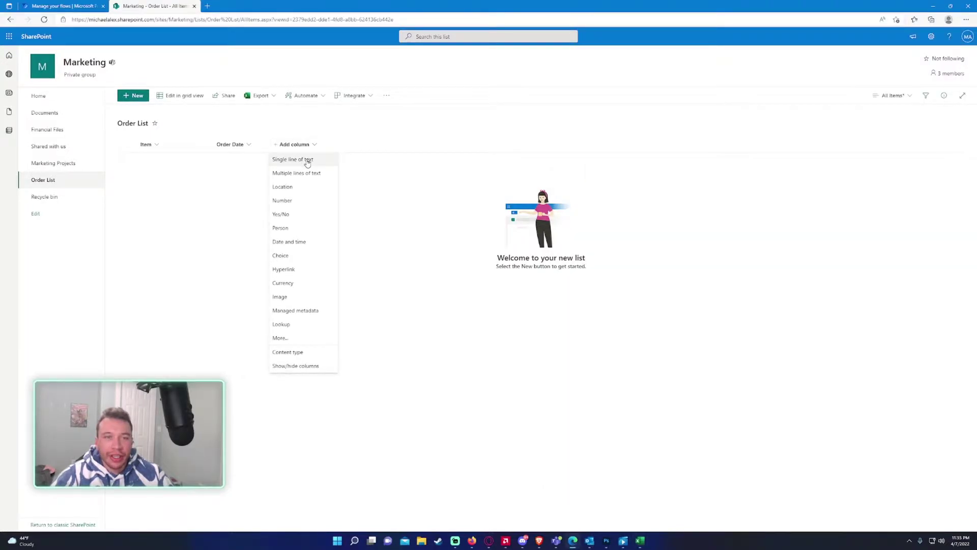
click(307, 160)
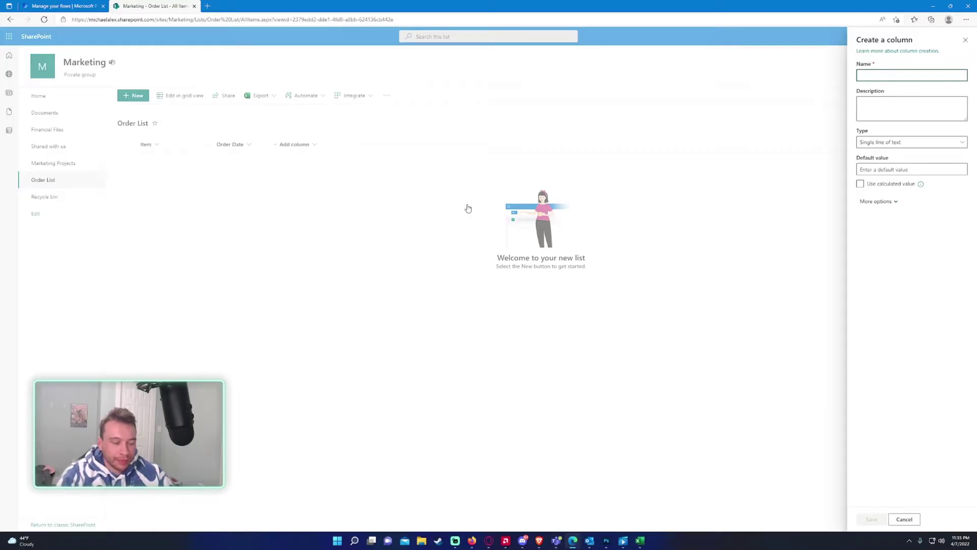
text(Region)
key(Tab)
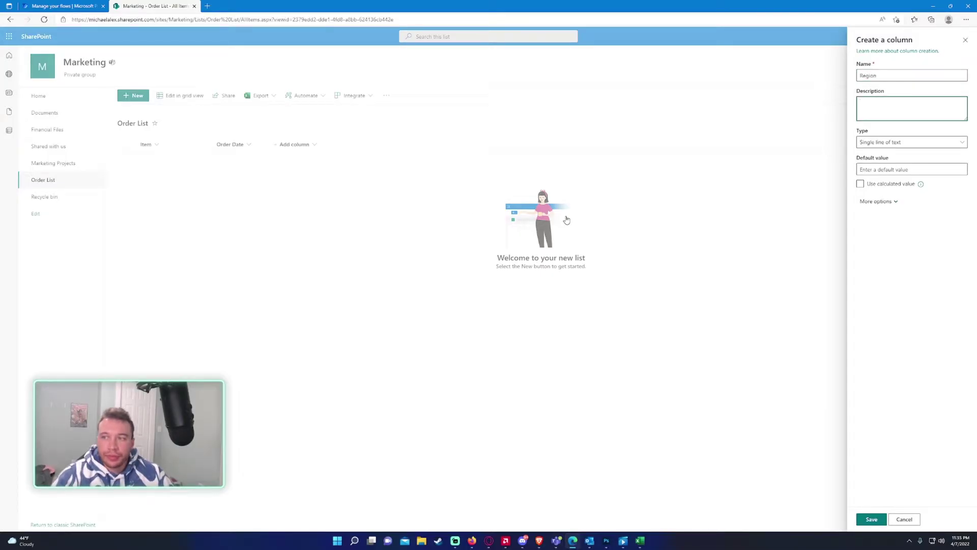
click(871, 519)
In Excel, review the Region and Rep values in columns C and D.
key(alt+Tab)
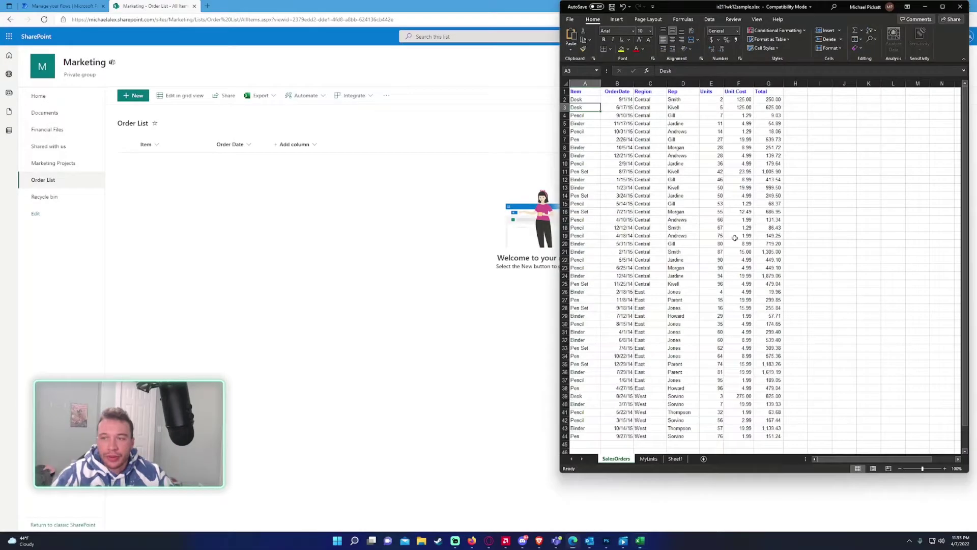
click(653, 100)
drag(653, 100, 642, 434)
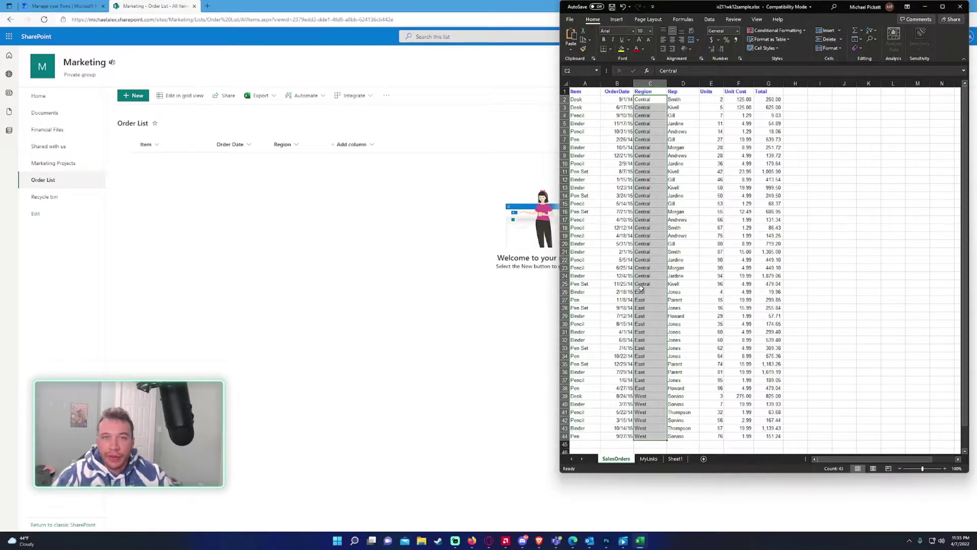
click(649, 161)
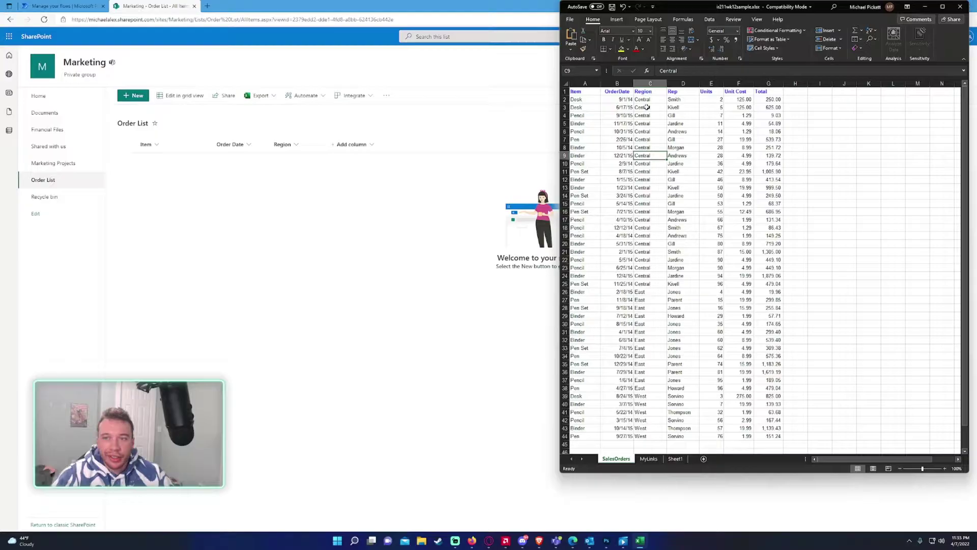
drag(646, 107, 651, 144)
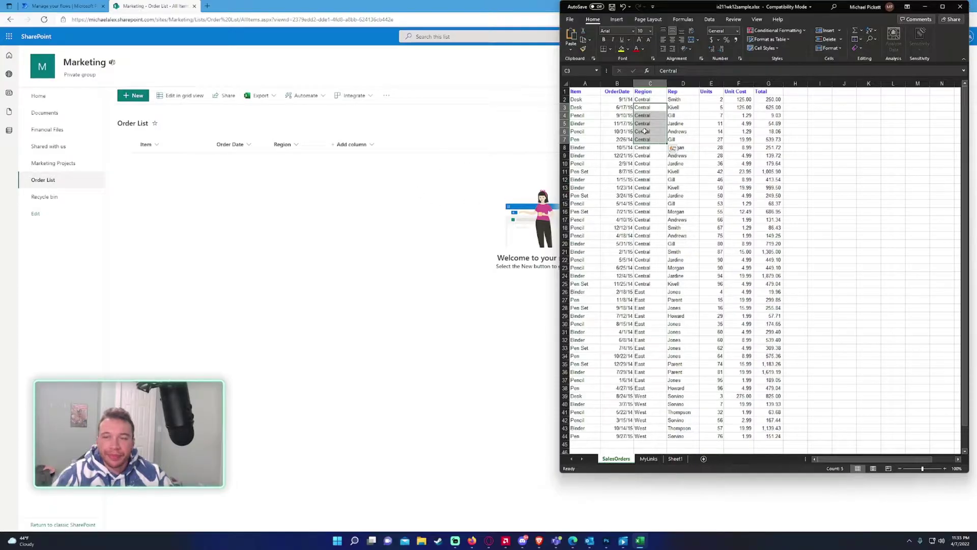
click(670, 100)
drag(682, 148, 681, 418)
Add a single line of text column named Rep with the description Representative.
click(266, 231)
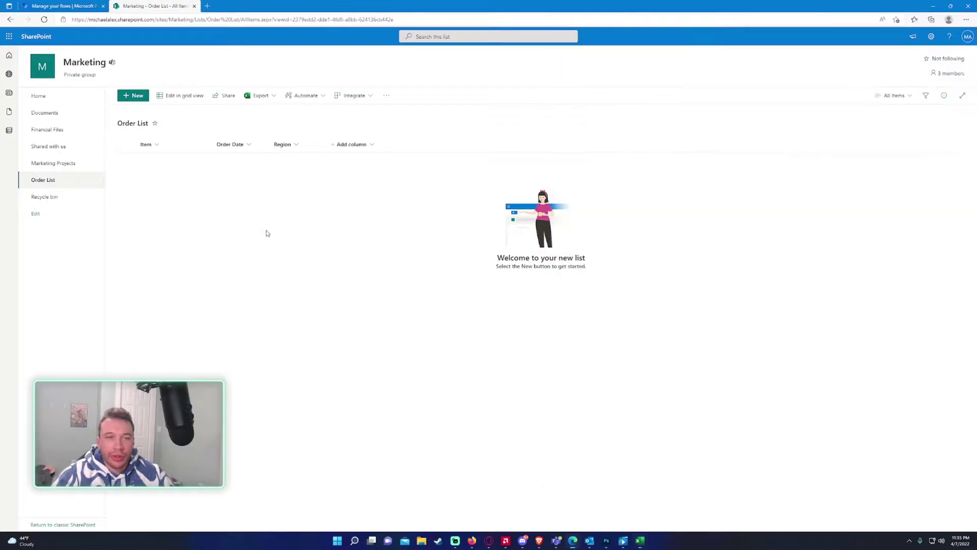
click(357, 144)
click(366, 160)
text(R)
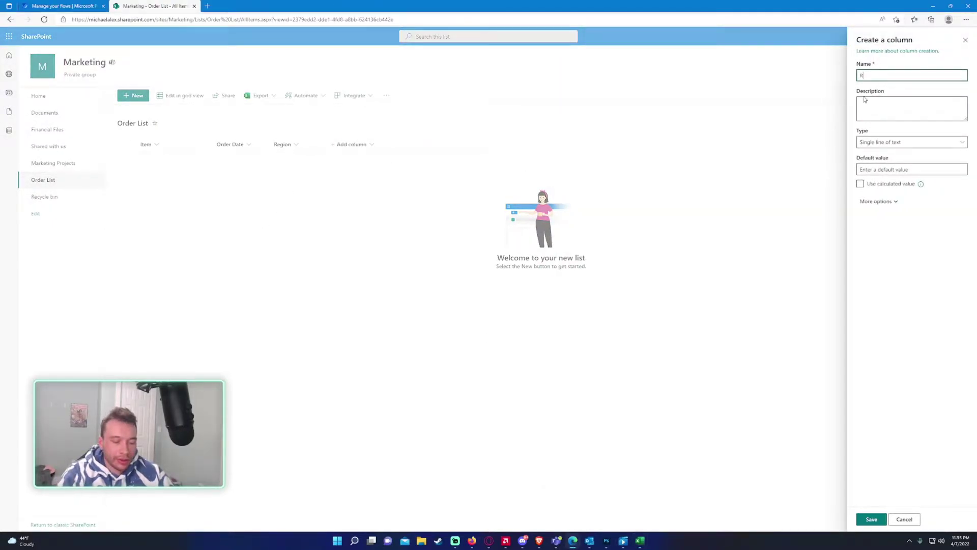
text(ep)
click(865, 99)
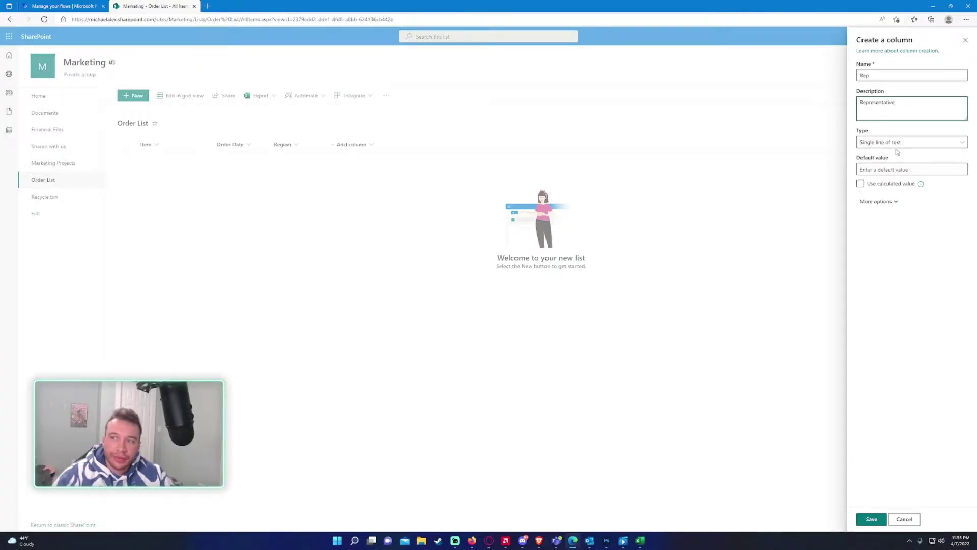
text(Representative)
click(872, 519)
key(alt+Tab)
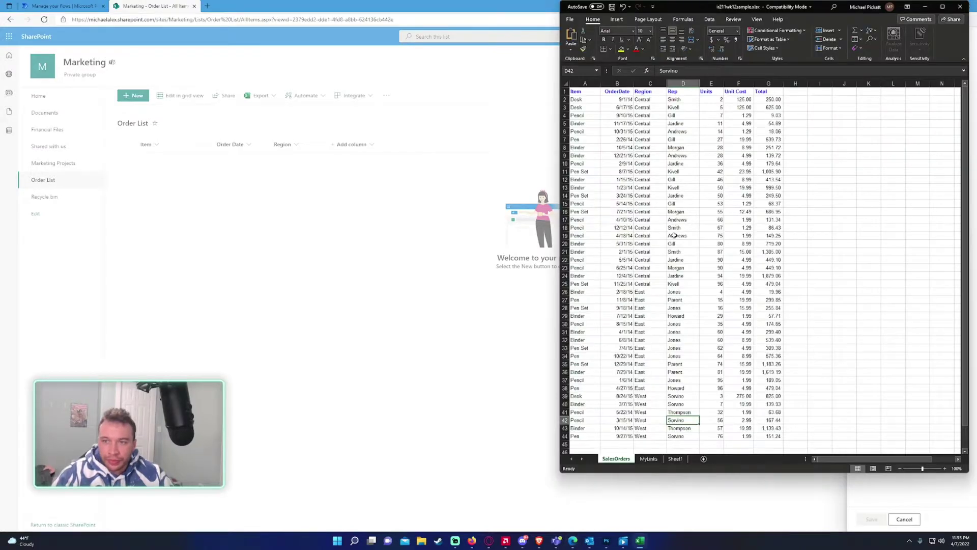
key(alt+Tab)
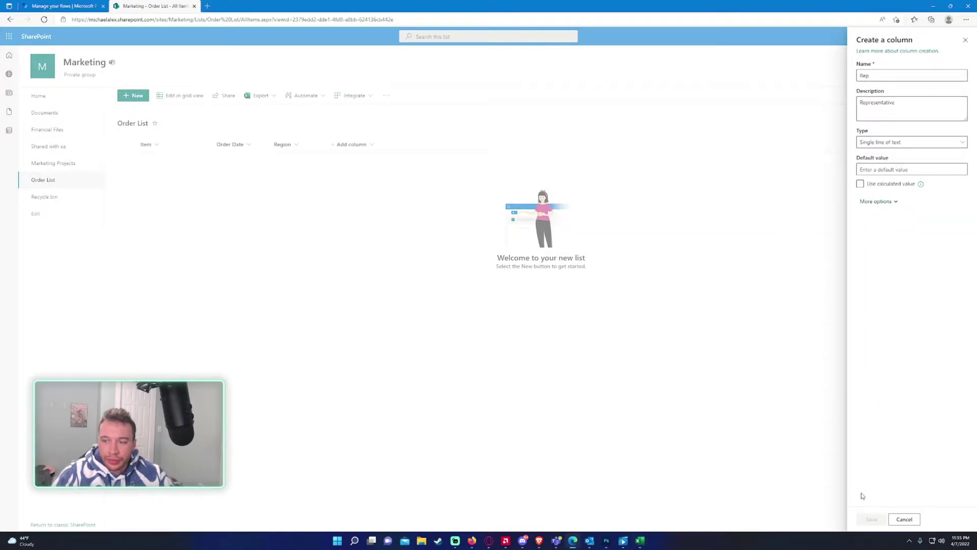
click(867, 519)
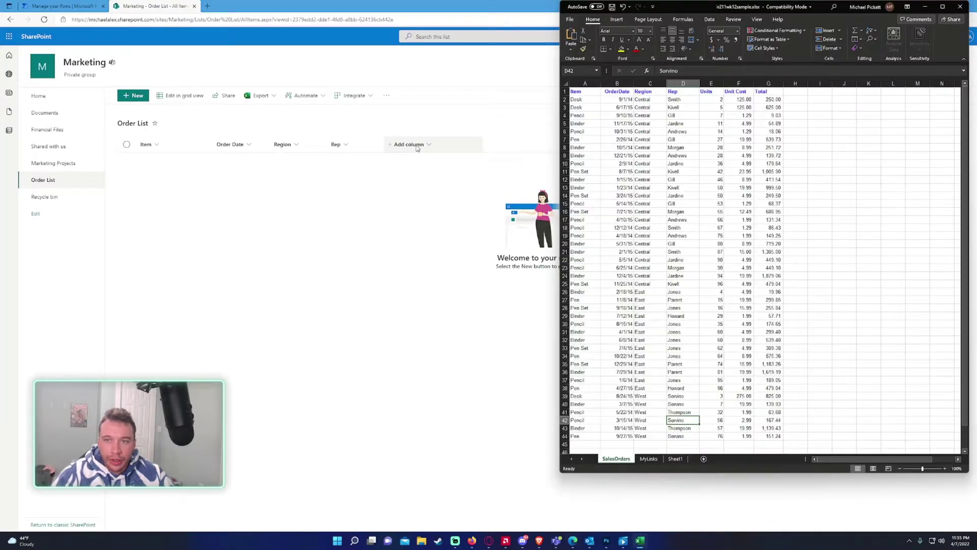
Add a Number column named Units after Rep.
click(416, 145)
key(alt+Tab)
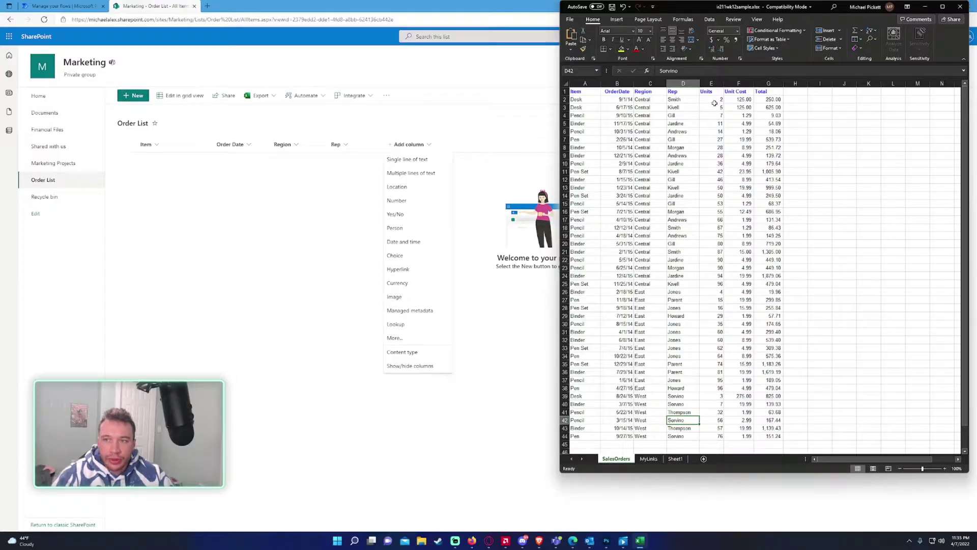
click(407, 200)
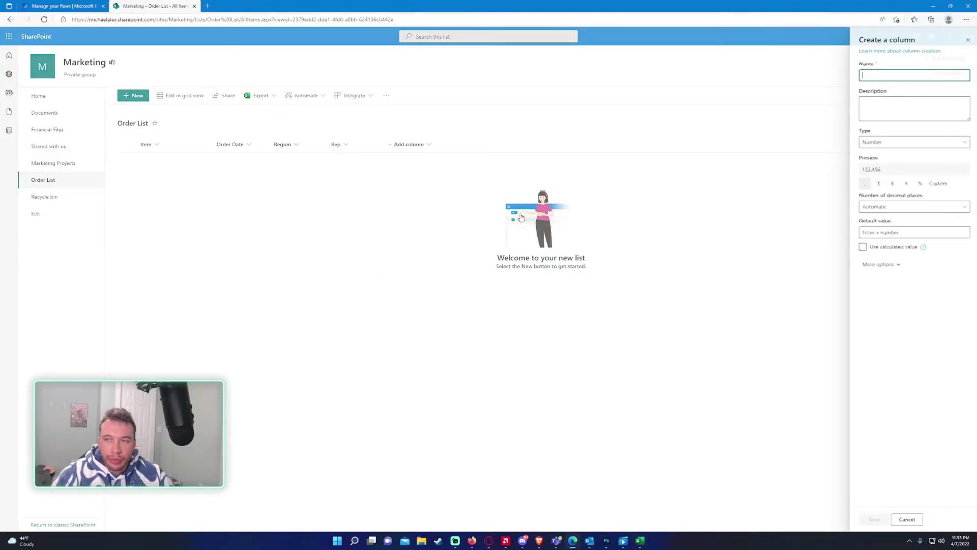
text(Units)
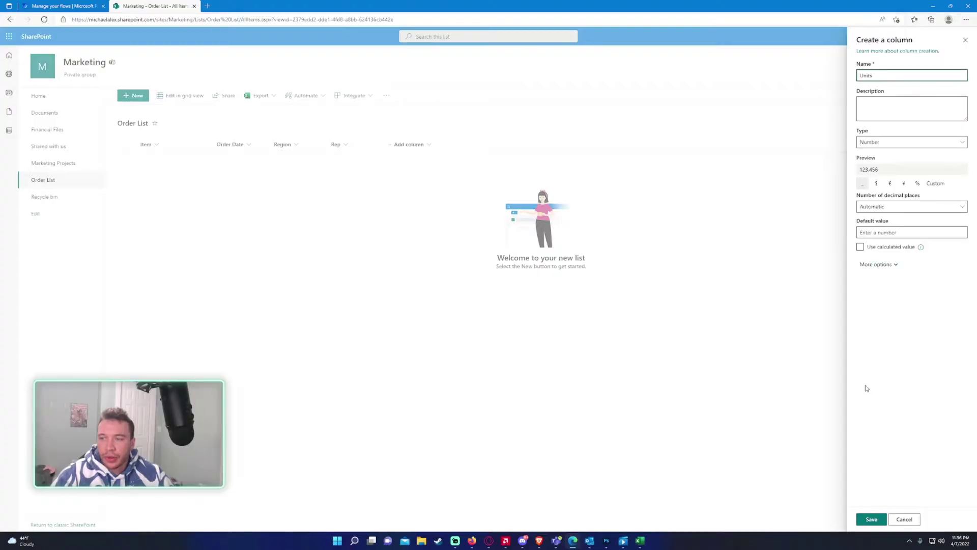
click(876, 517)
key(alt+Tab)
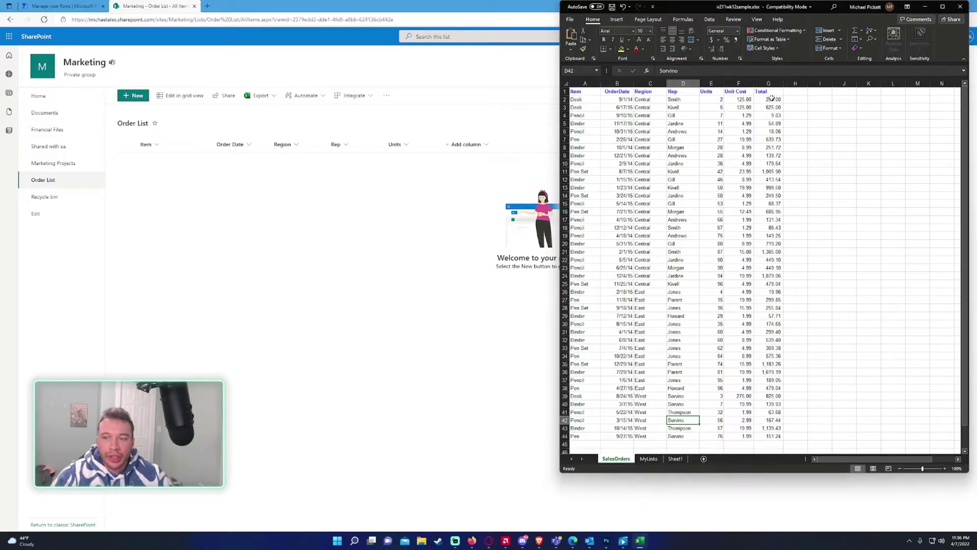
click(466, 144)
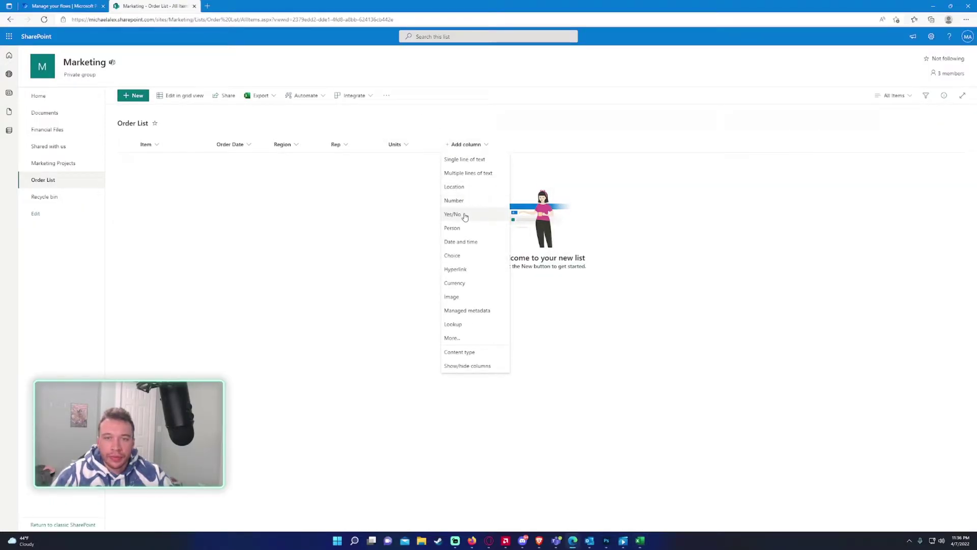
Add a Number column named Unit Cost with the description 'Cost of Unit'.
click(468, 203)
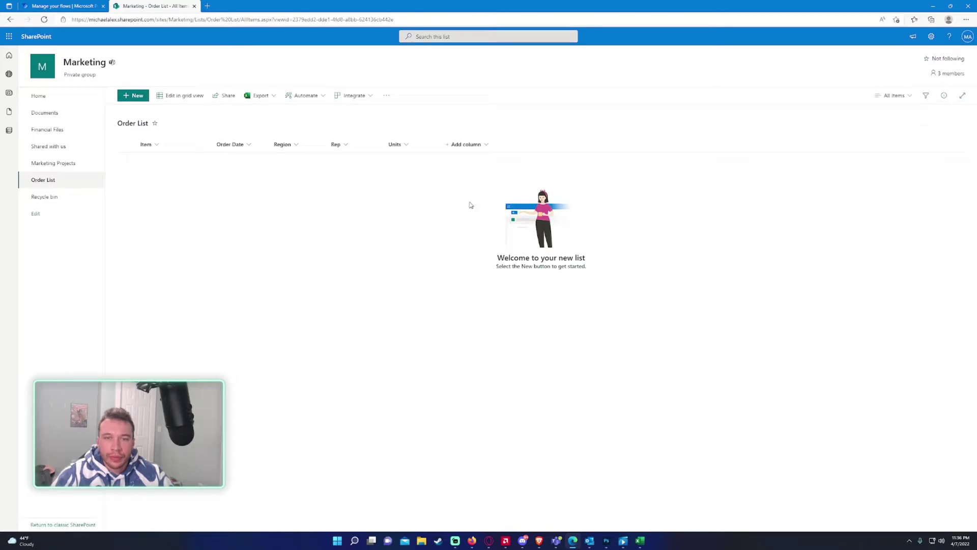
key(alt+Tab)
key(alt+Tab)
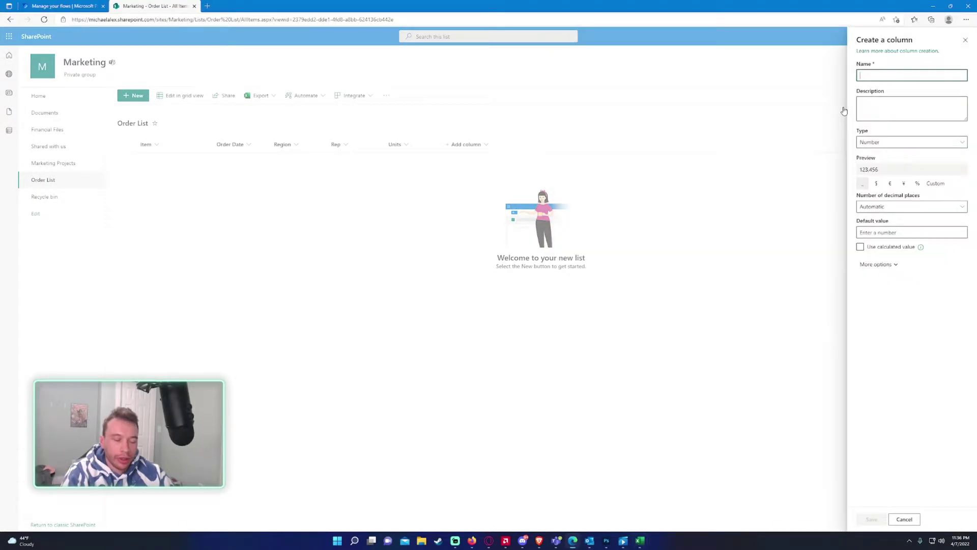
text(Unit Cost)
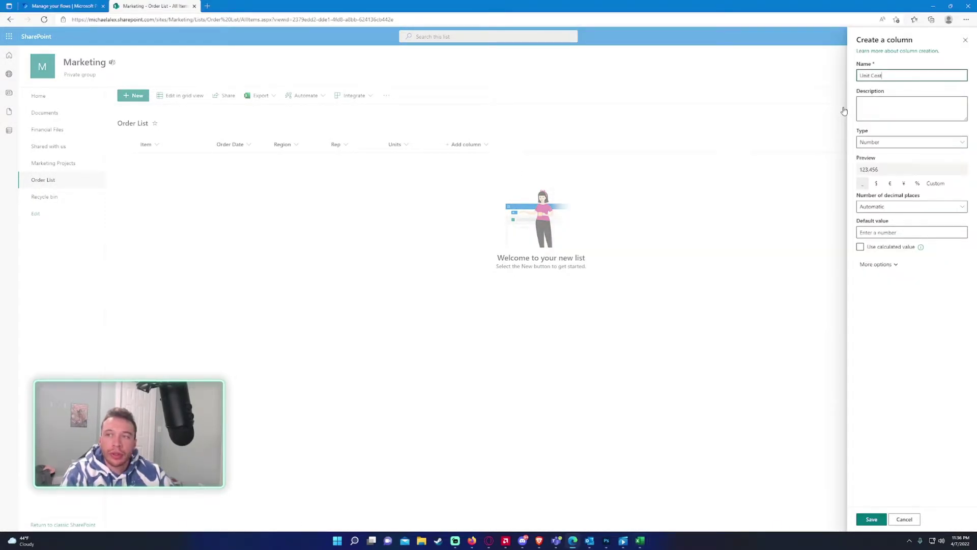
key(Tab)
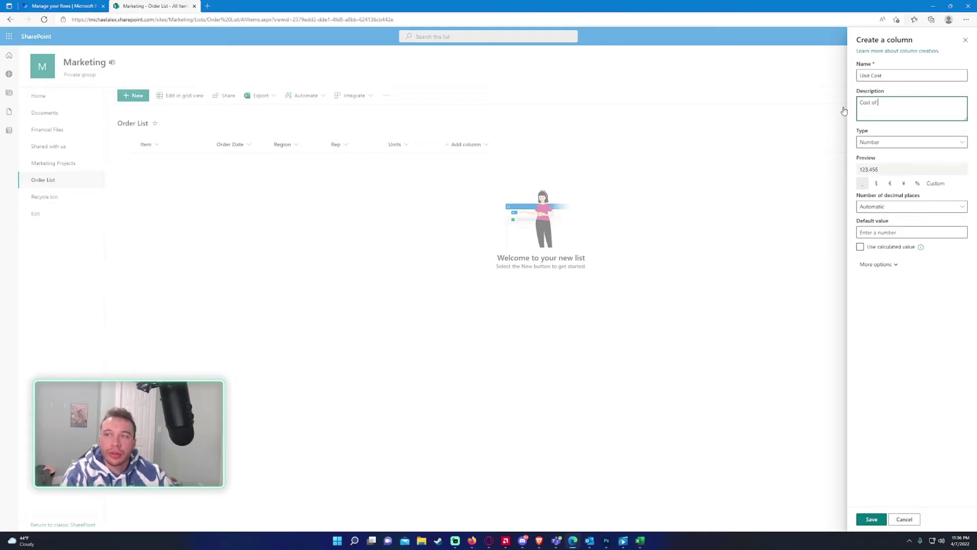
text(Cost of Unit)
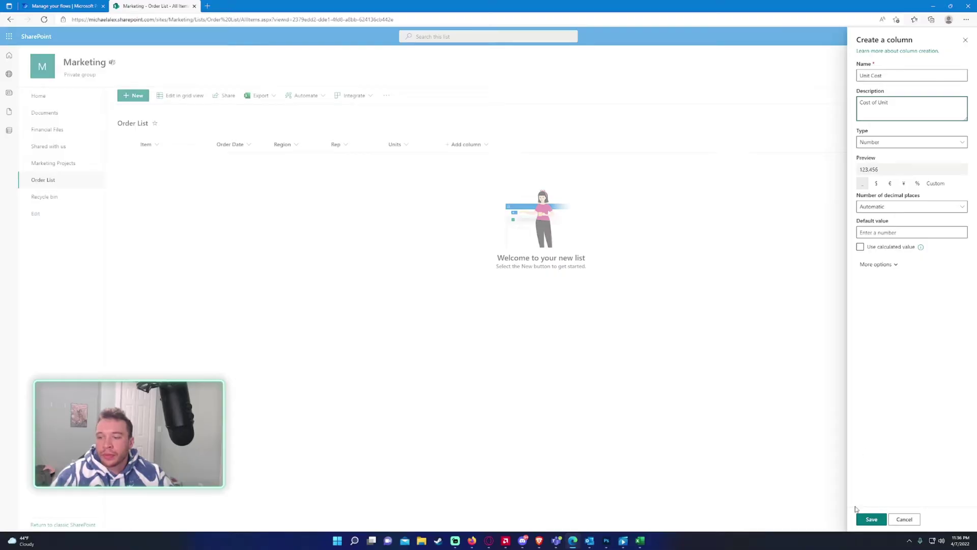
click(871, 519)
key(alt+Tab)
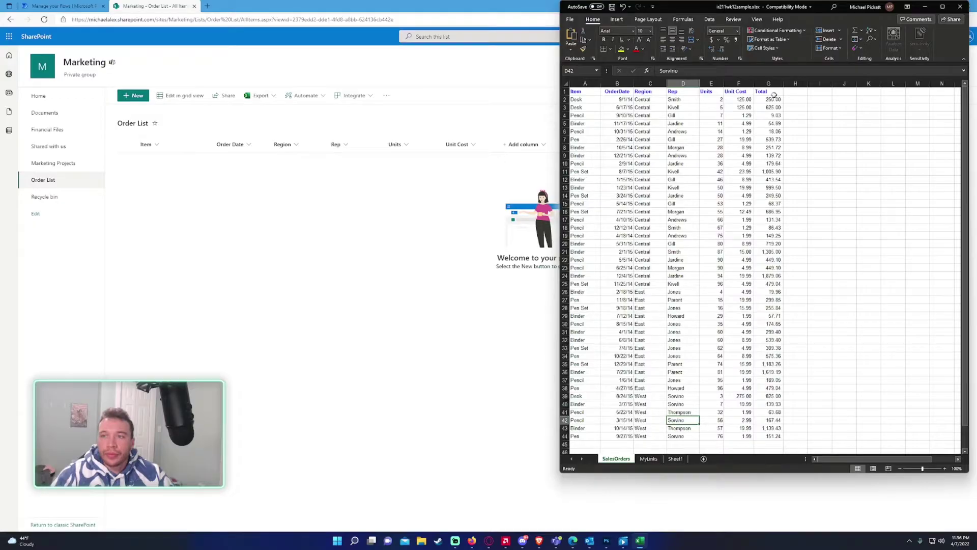
key(alt+Tab)
click(522, 144)
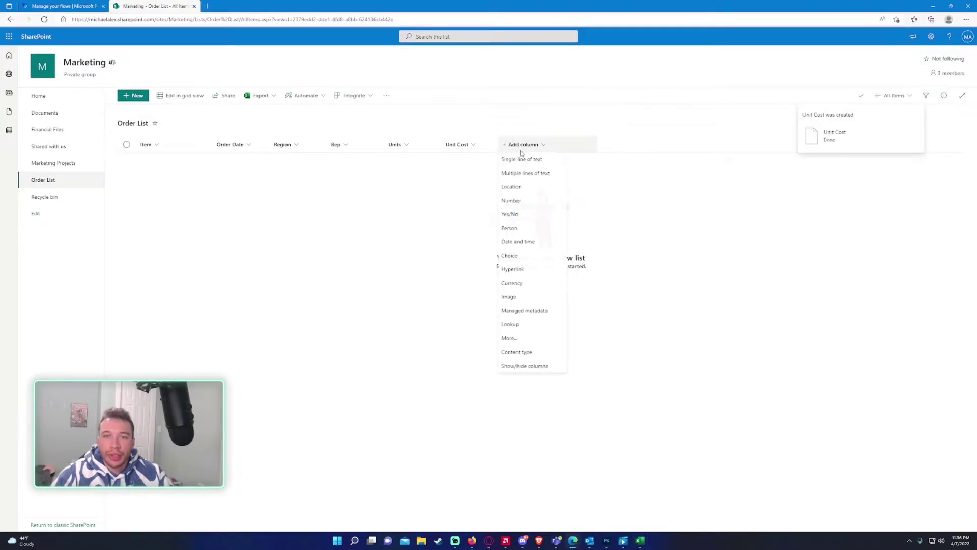
Add a Number column named Total described as 'Total Cost', checking Excel's Total formula in G2.
click(532, 200)
key(alt+Tab)
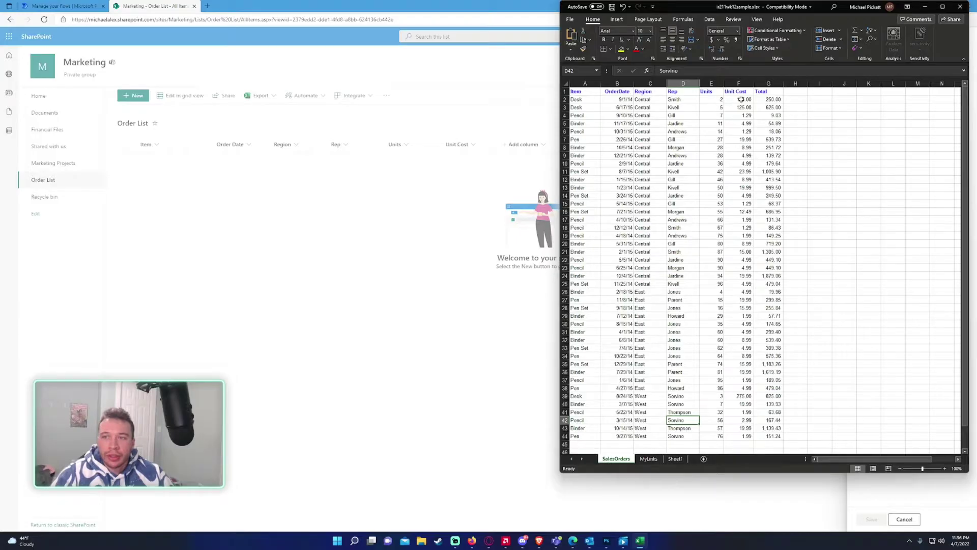
click(769, 99)
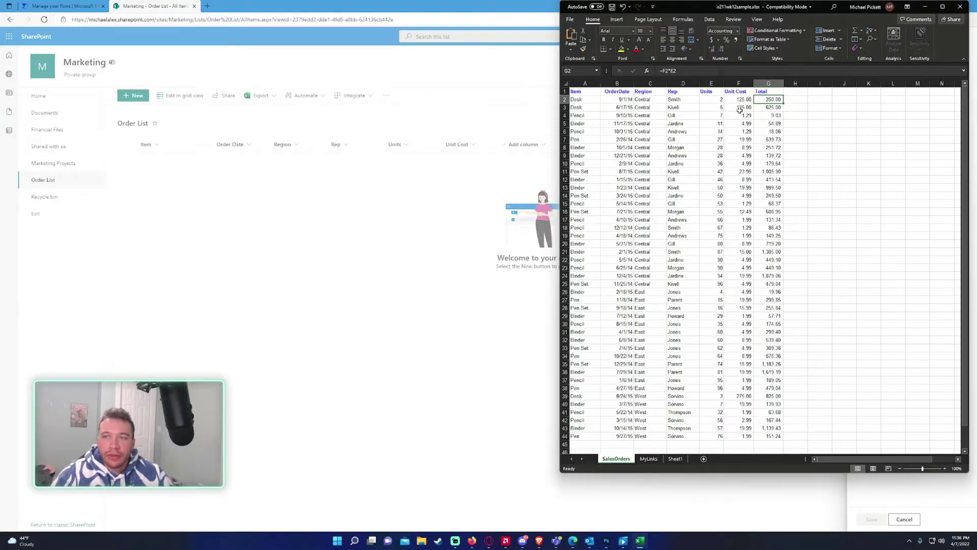
click(548, 180)
key(alt+Tab)
key(alt+Tab)
text(T)
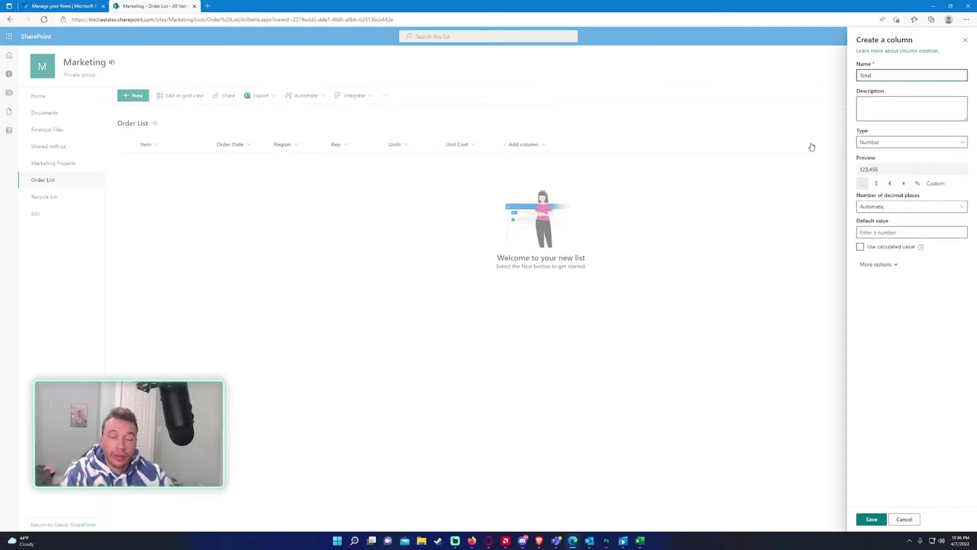
key(Tab)
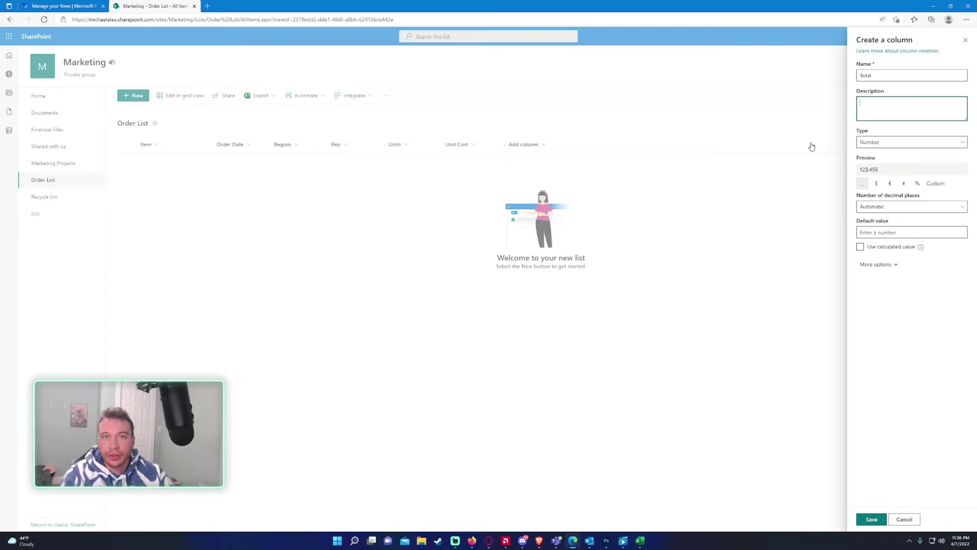
key(alt+Tab)
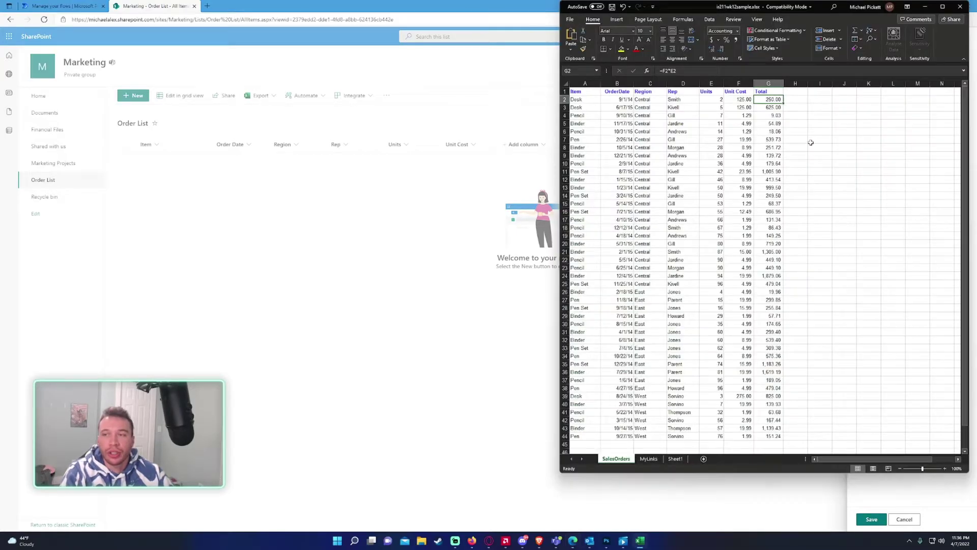
key(alt+Tab)
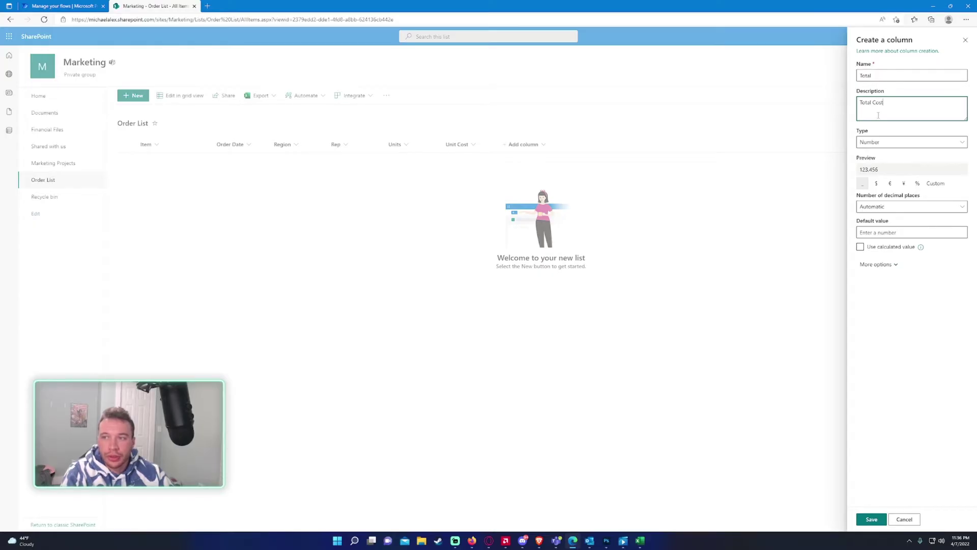
click(872, 519)
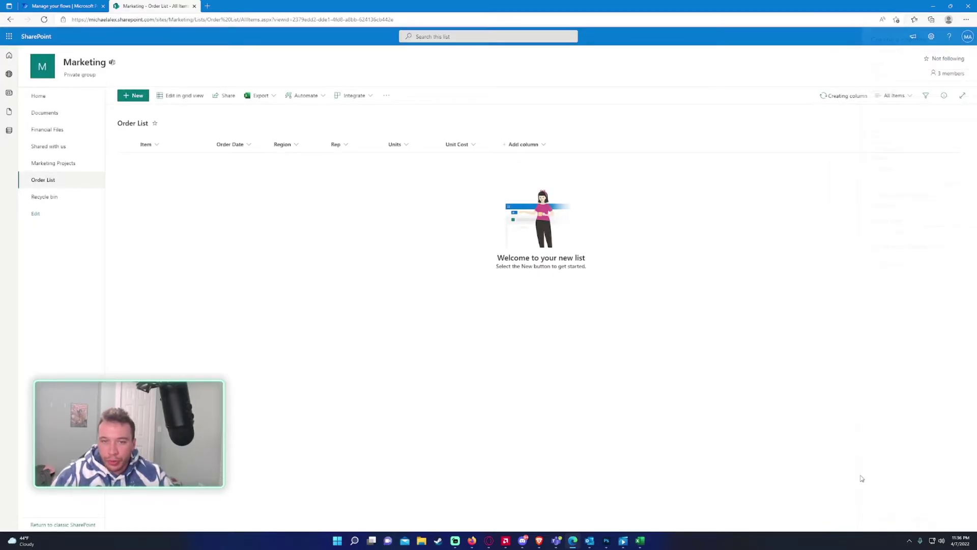
Review the order data in Excel rows 3–4 against the new columns.
key(alt+Tab)
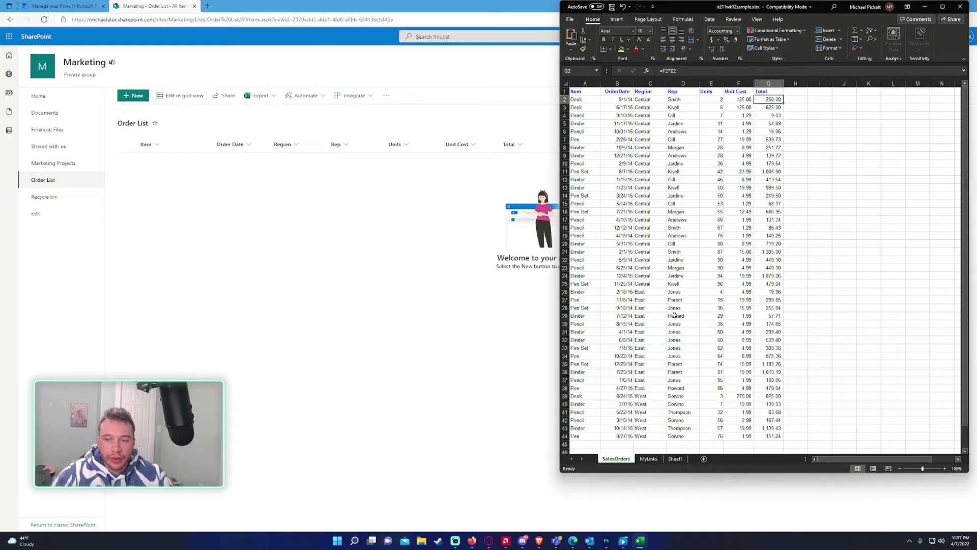
drag(598, 115, 763, 109)
click(760, 115)
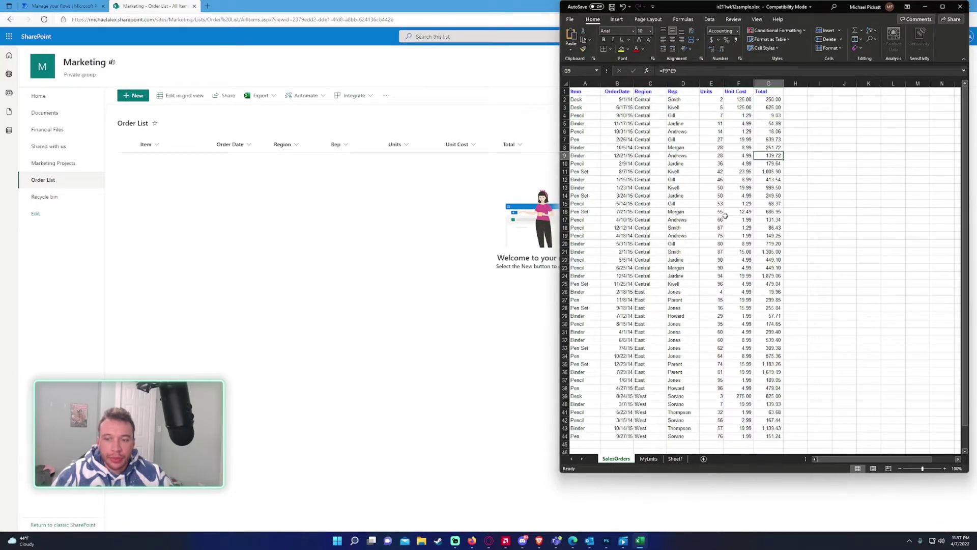
click(262, 204)
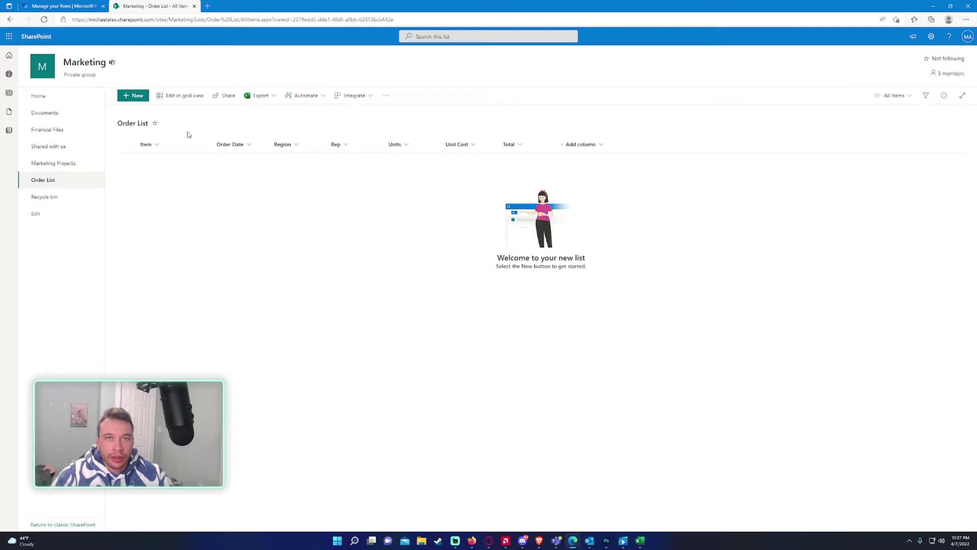
In grid view, paste the copied Excel order table A1:G44 into the Item cell.
click(179, 102)
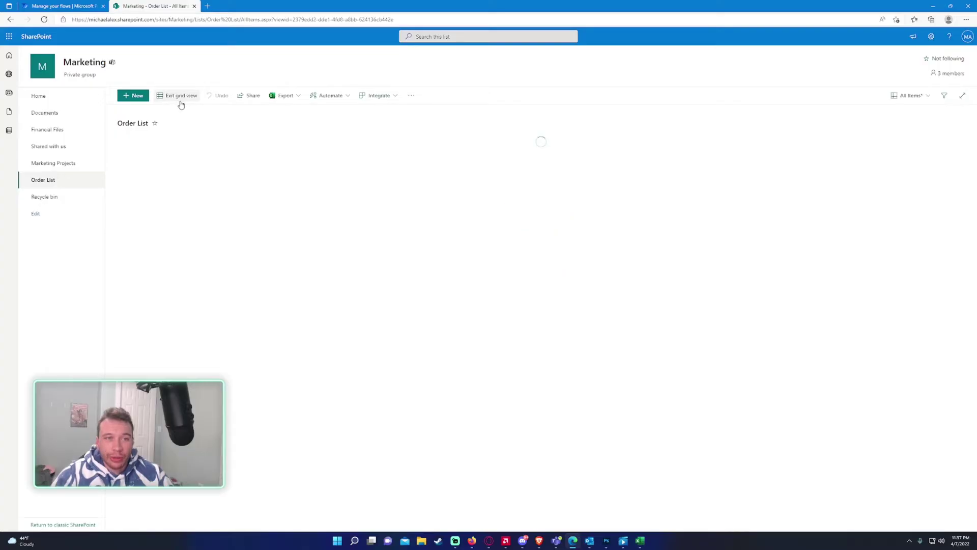
key(alt+Tab)
click(643, 178)
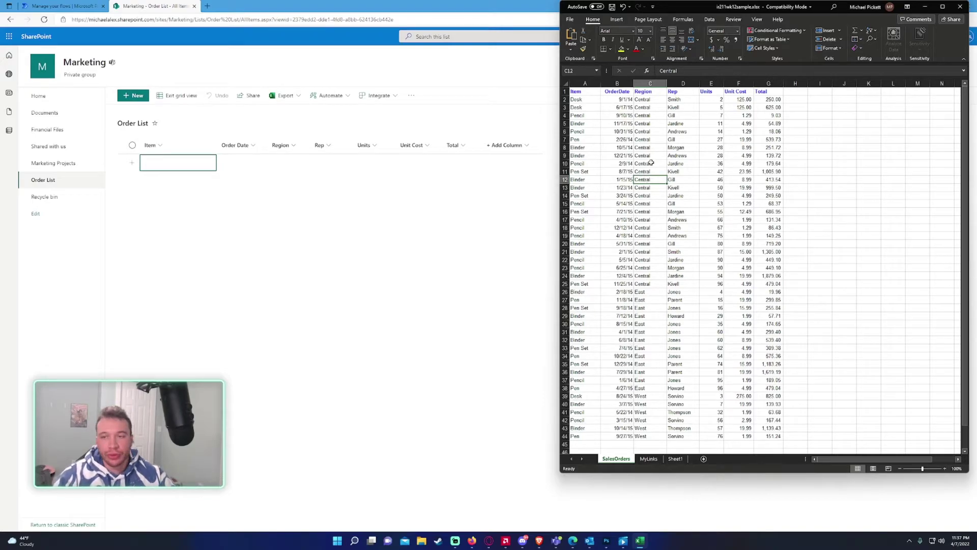
key(ctrl+a)
key(ctrl+c)
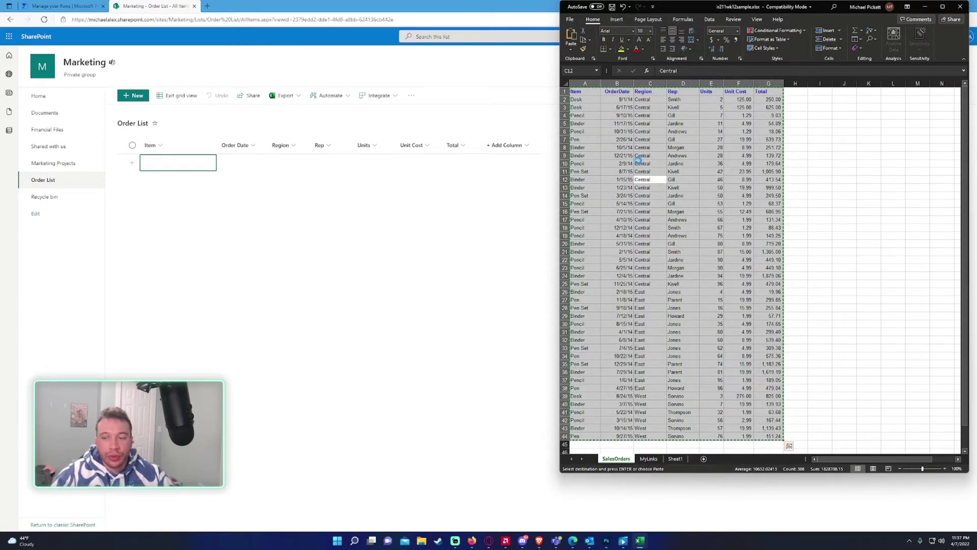
click(273, 210)
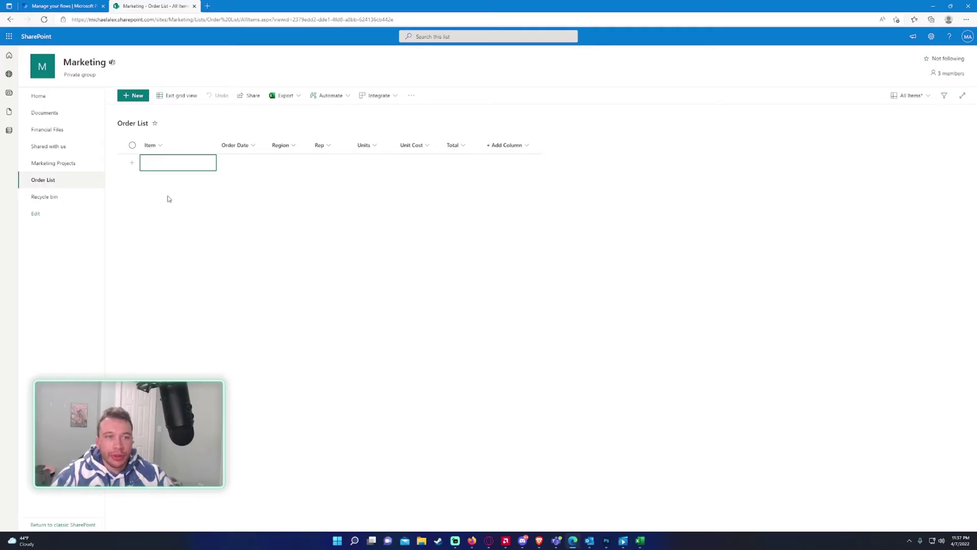
key(ctrl+v)
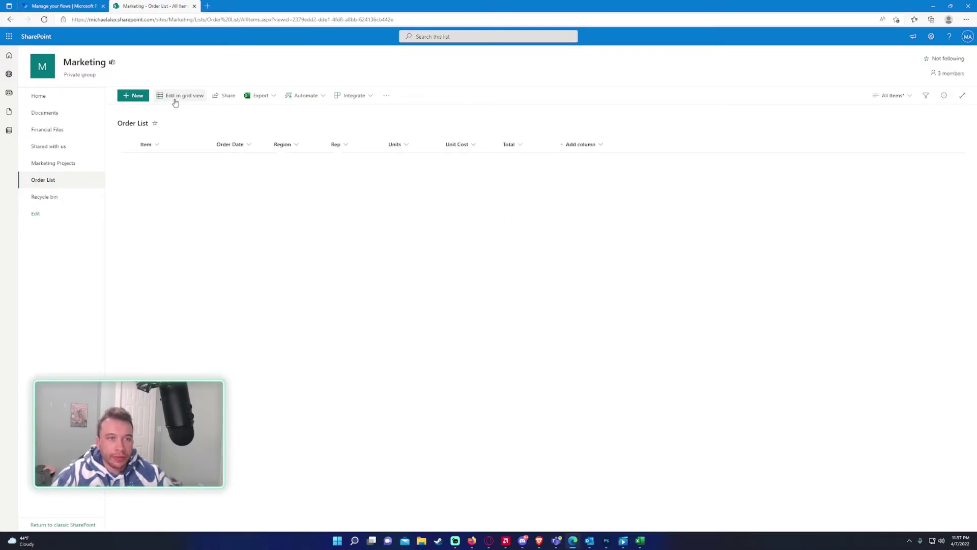
key(ctrl+v)
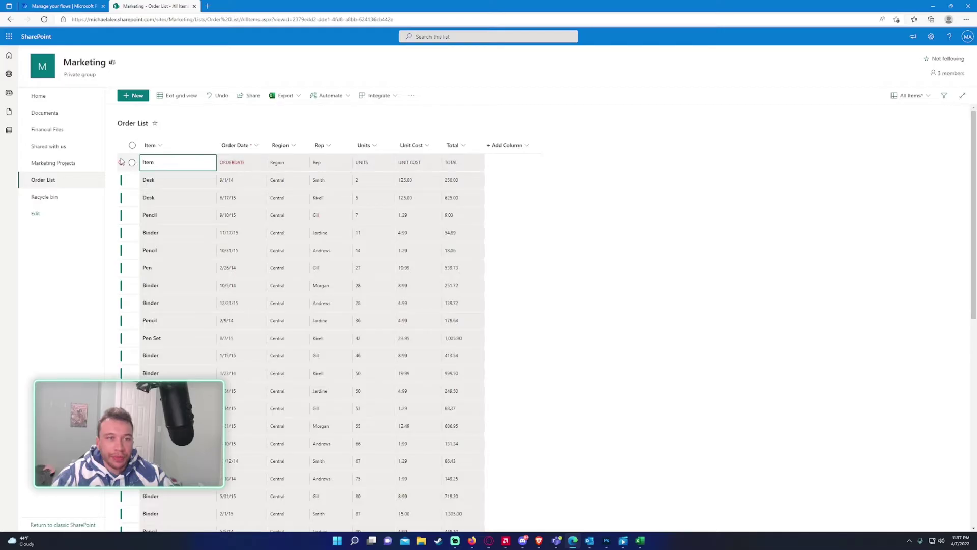
Change the header row's ORDERDATE cell to April 8, 2022.
click(245, 163)
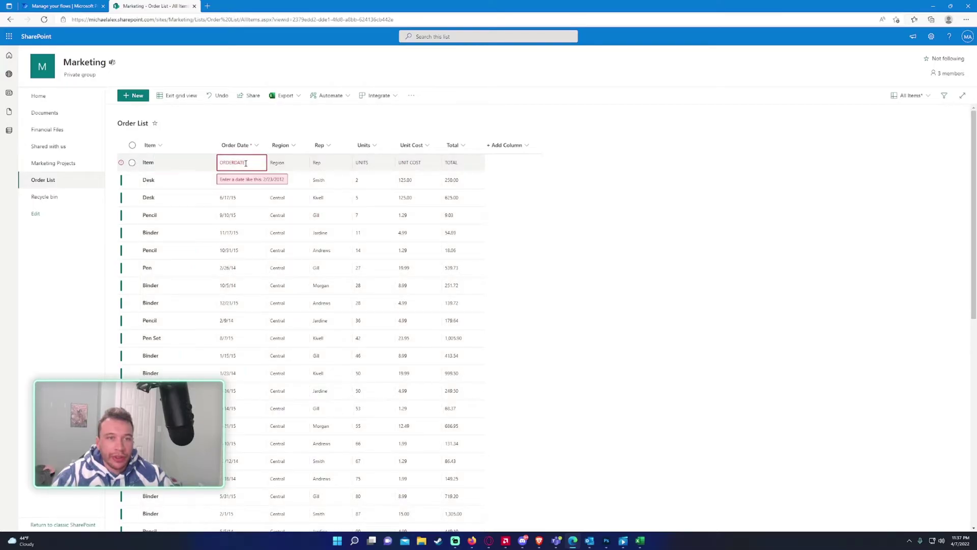
double_click(254, 163)
click(280, 215)
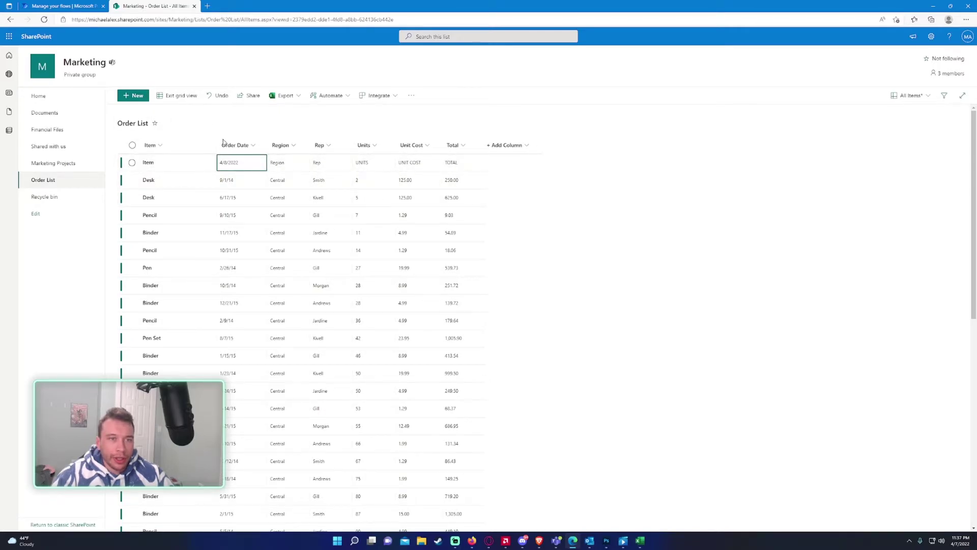
Replace the header row's UNITS, UNIT COST and TOTAL entries with 1.
scroll(196, 190, down, 10)
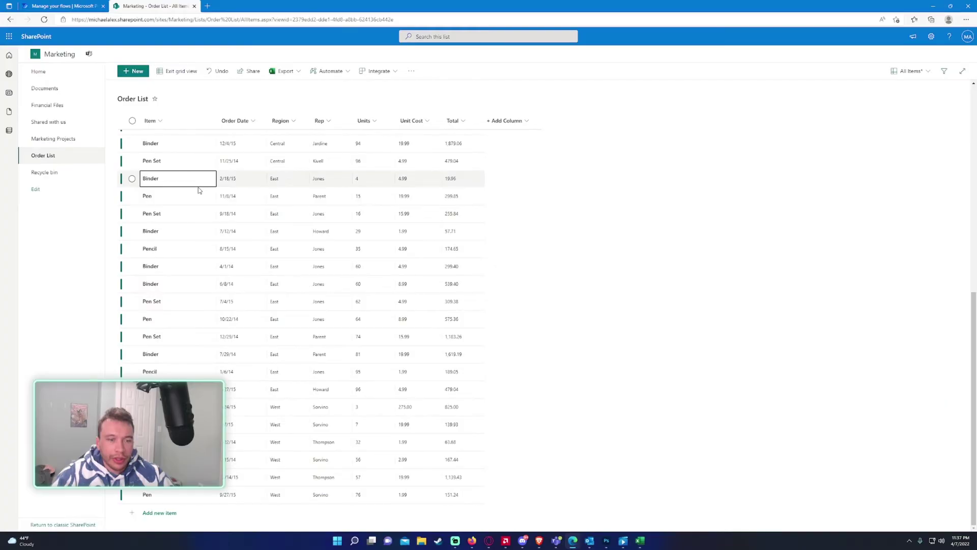
scroll(198, 191, up, 10)
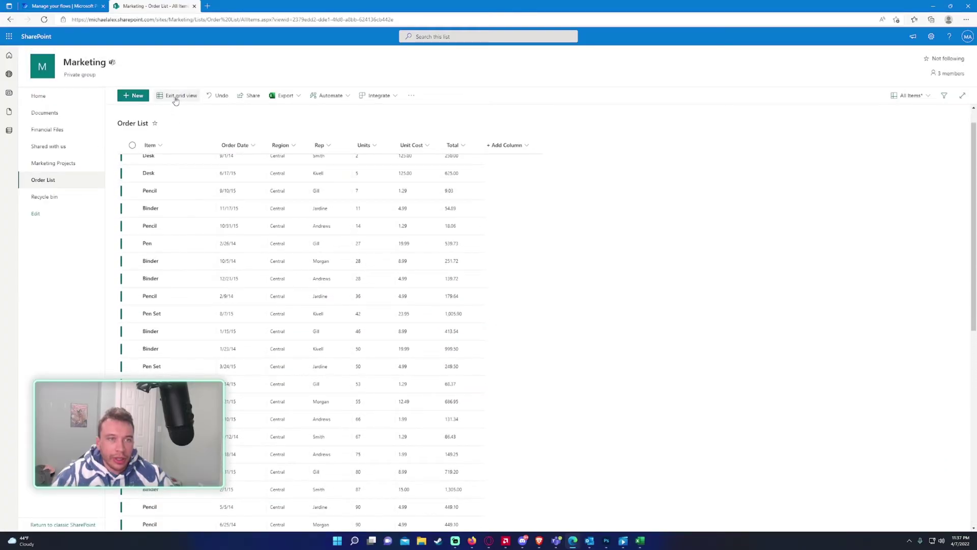
scroll(274, 178, up, 1)
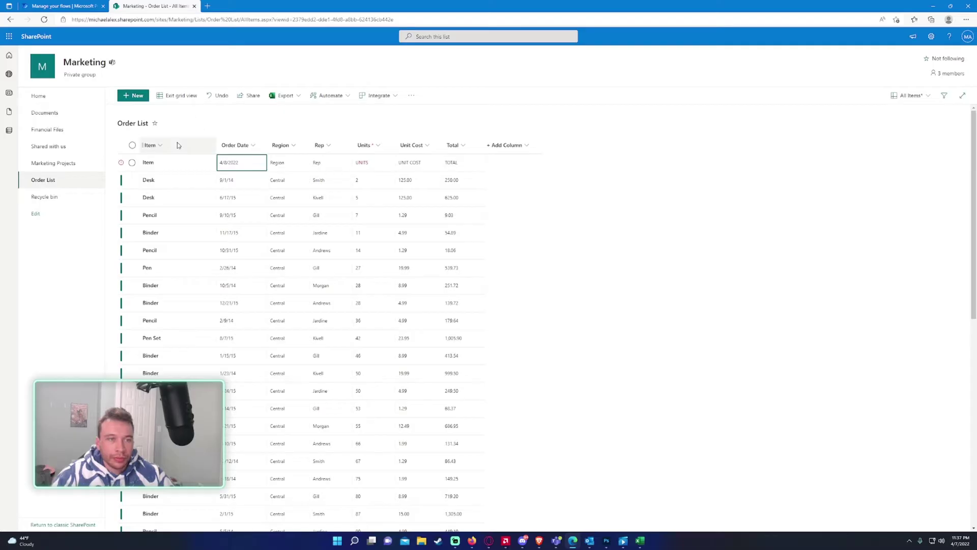
click(132, 162)
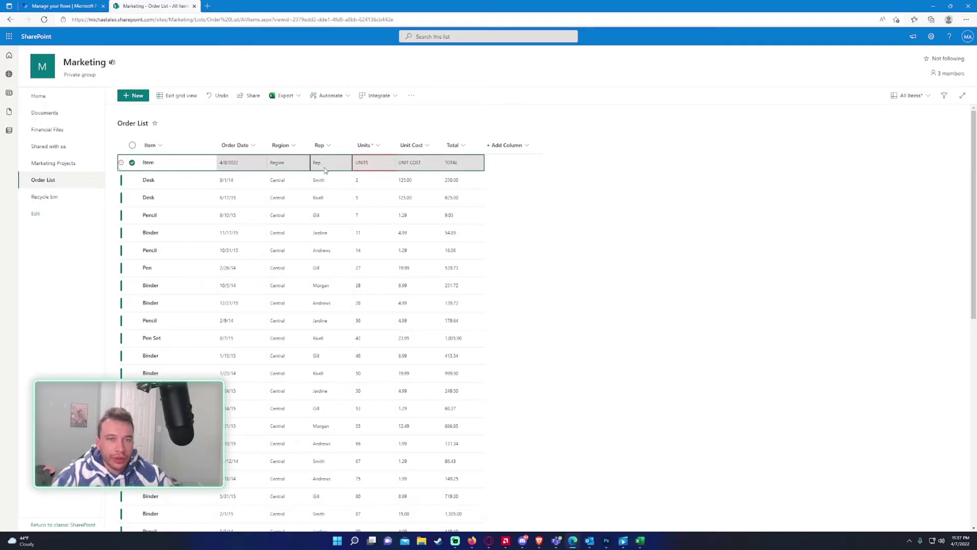
click(372, 164)
double_click(387, 164)
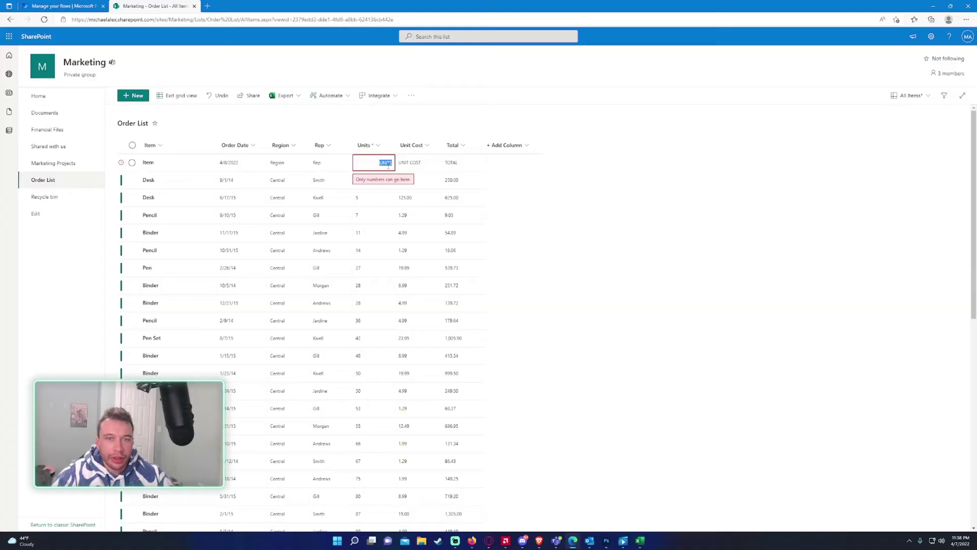
text(1)
key(Tab)
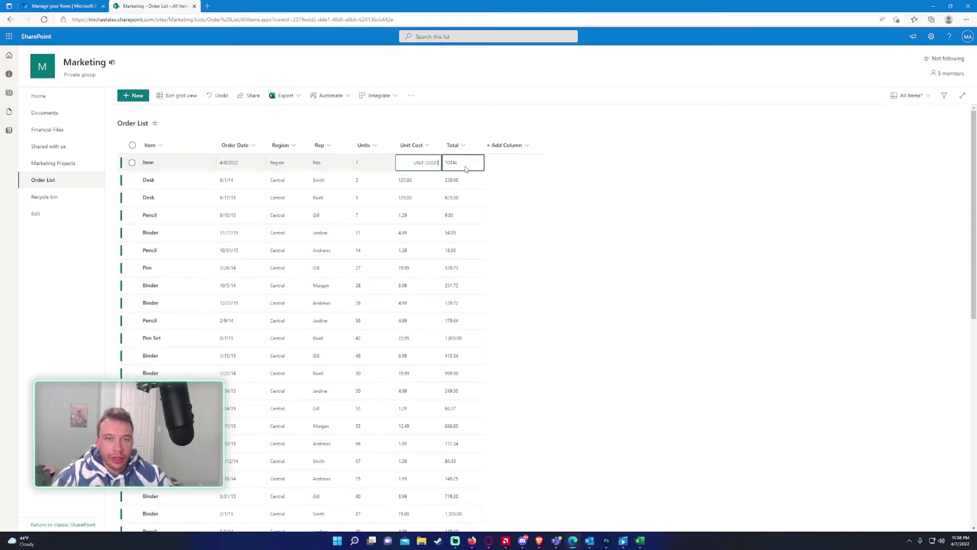
text(1)
key(Tab)
text(1)
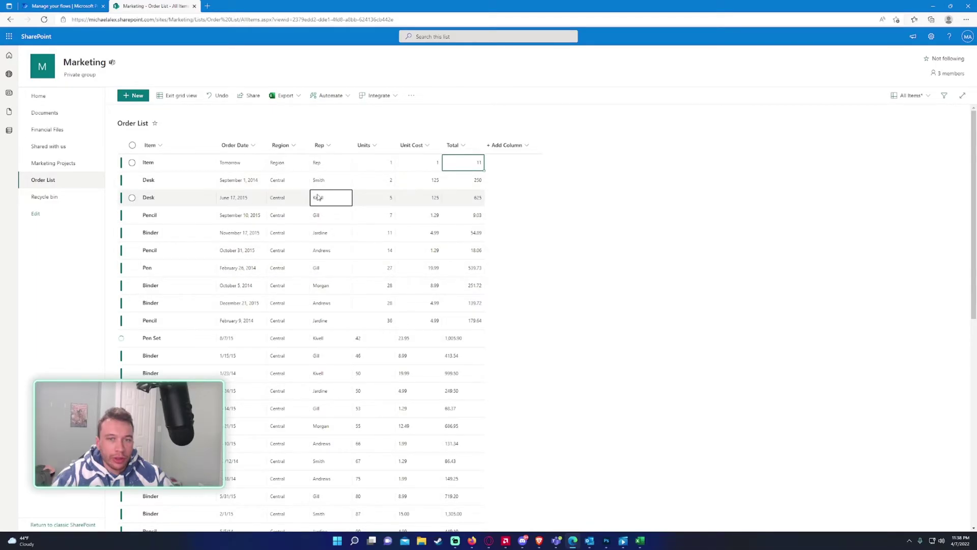
Check the saved rows against the Excel data, then exit grid view with F5.
scroll(318, 194, down, 5)
click(334, 208)
scroll(334, 208, down, 1)
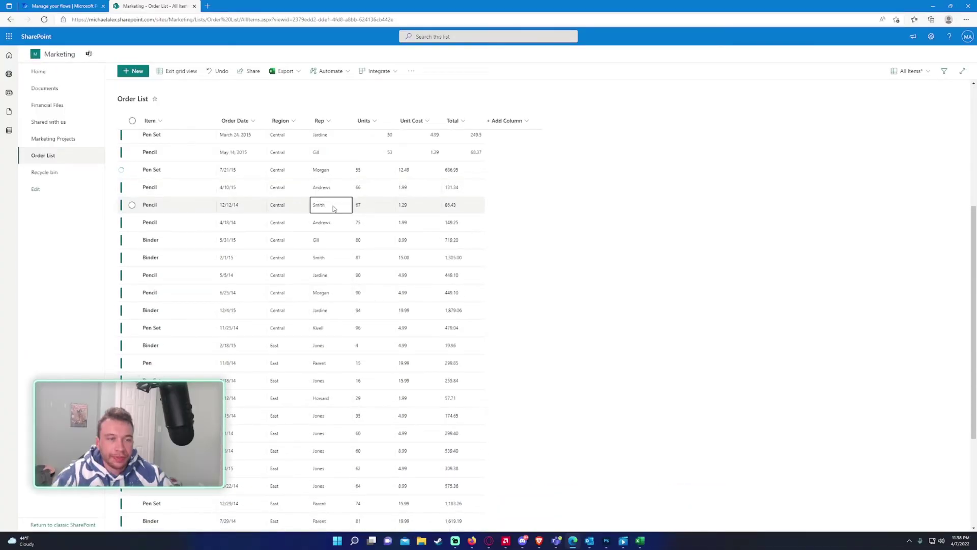
scroll(334, 208, down, 3)
click(334, 206)
scroll(334, 206, up, 3)
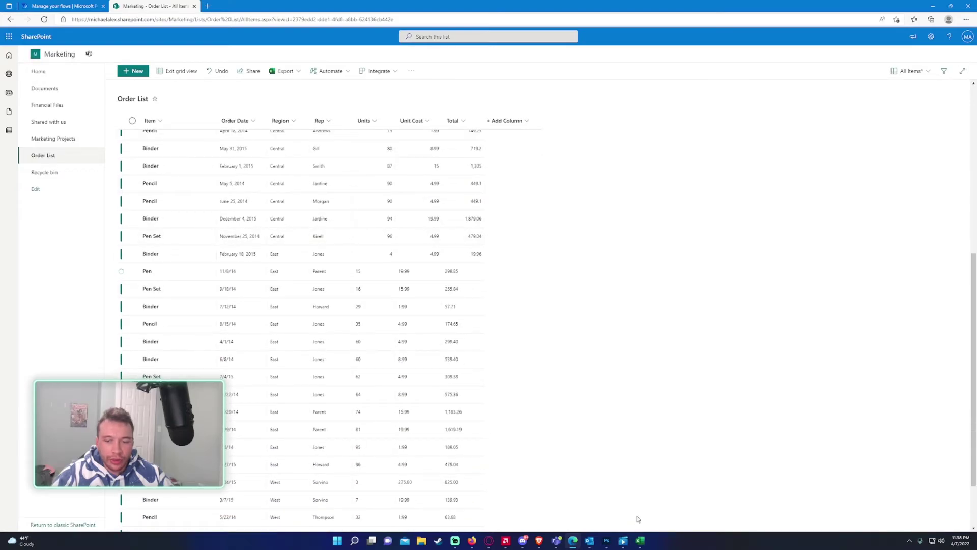
click(640, 541)
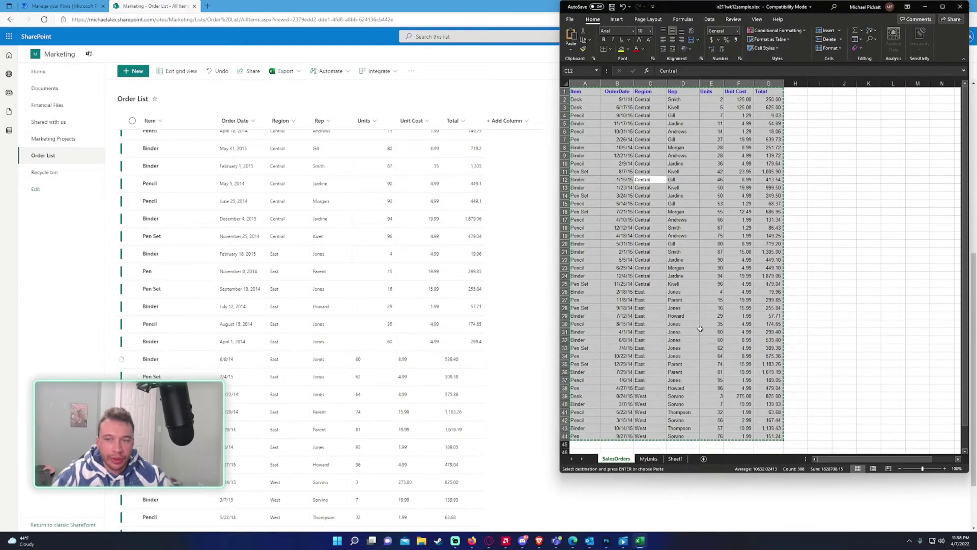
click(413, 107)
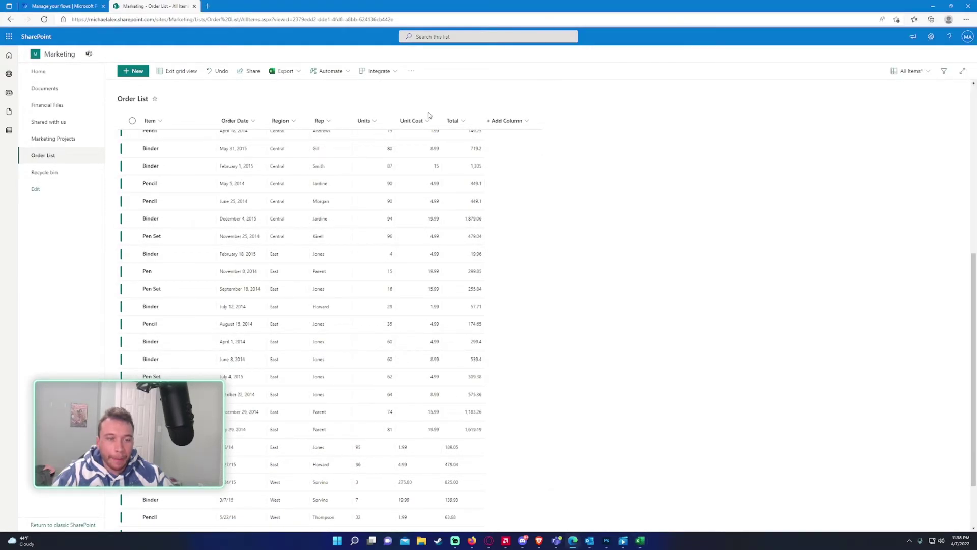
scroll(343, 220, down, 2)
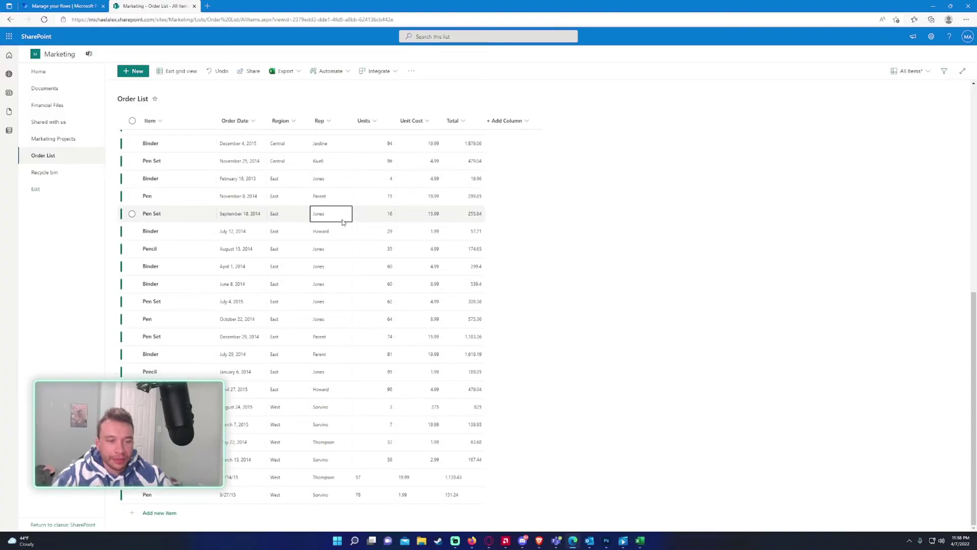
key(F5)
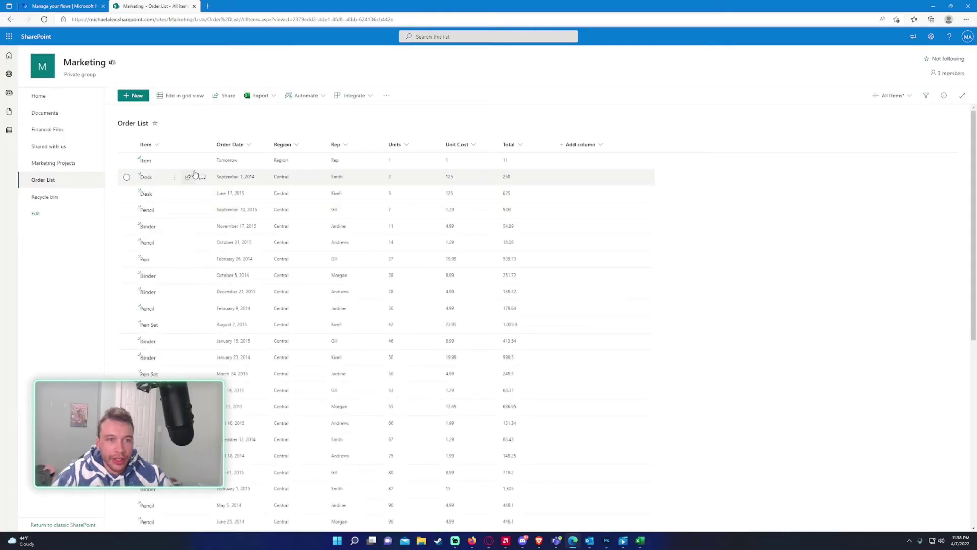
Delete the stray header row, checking it against Excel's A1:G1, so the list starts with the September 1, 2014 Desk order.
click(166, 164)
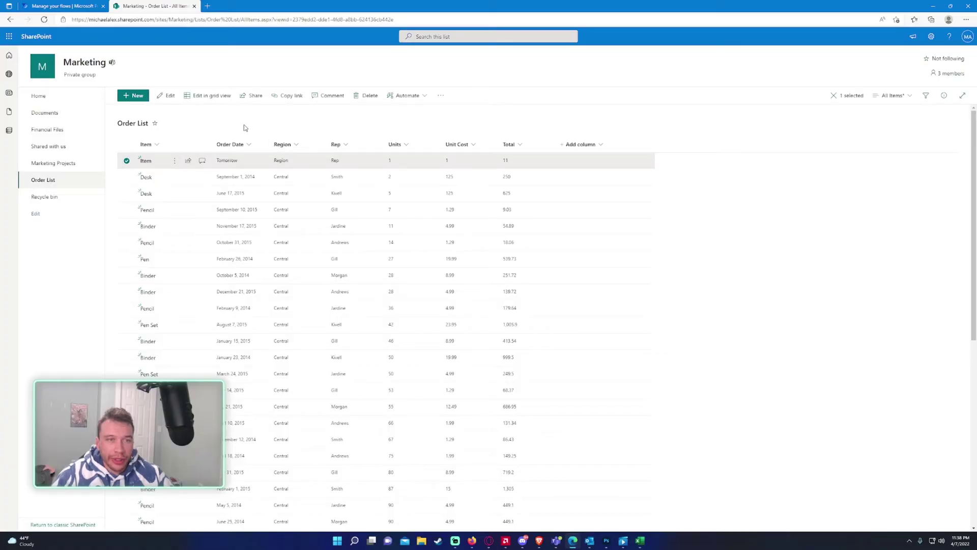
key(alt+Tab)
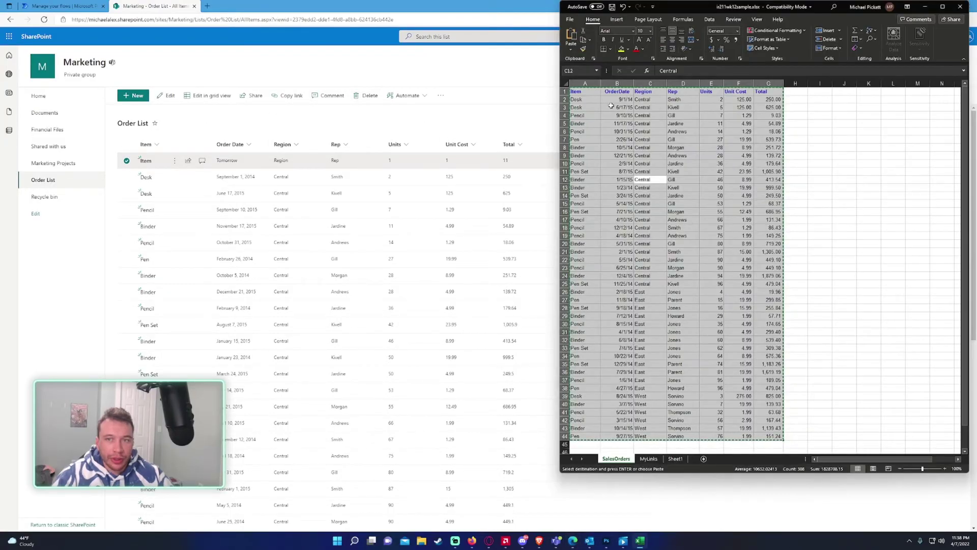
drag(578, 92, 765, 87)
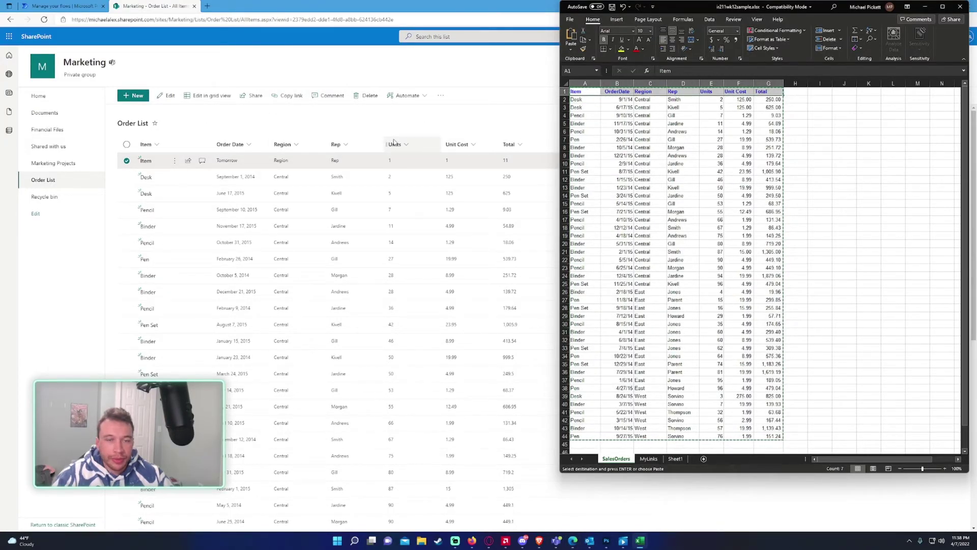
click(426, 123)
click(175, 160)
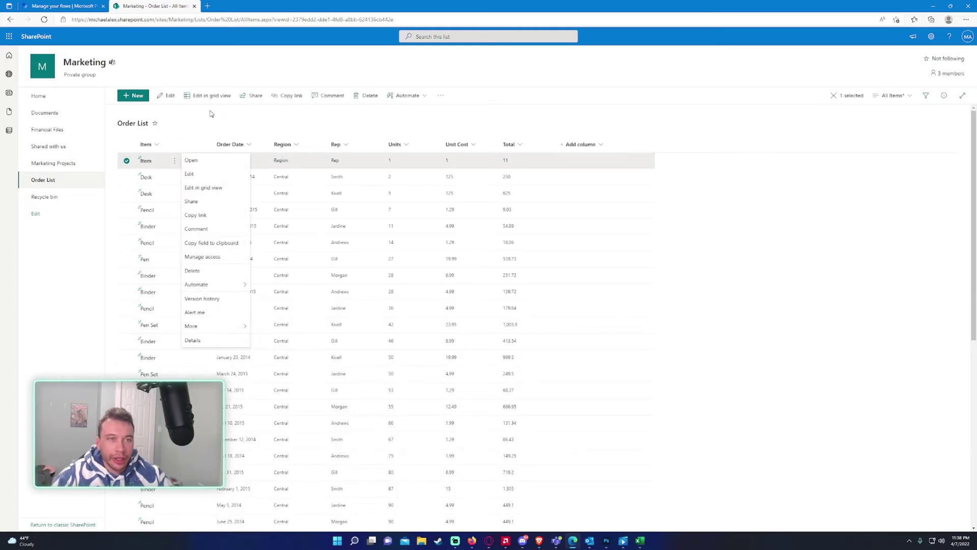
click(367, 96)
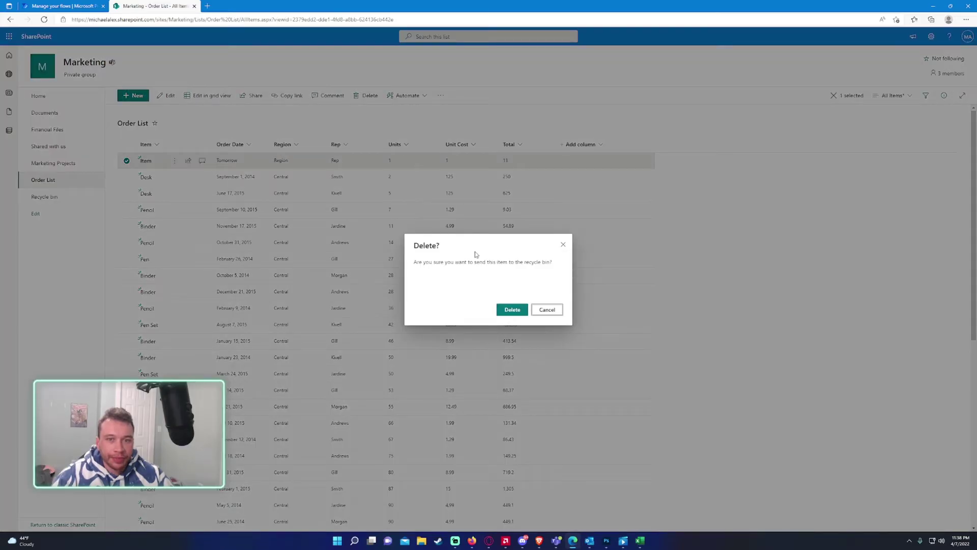
click(512, 310)
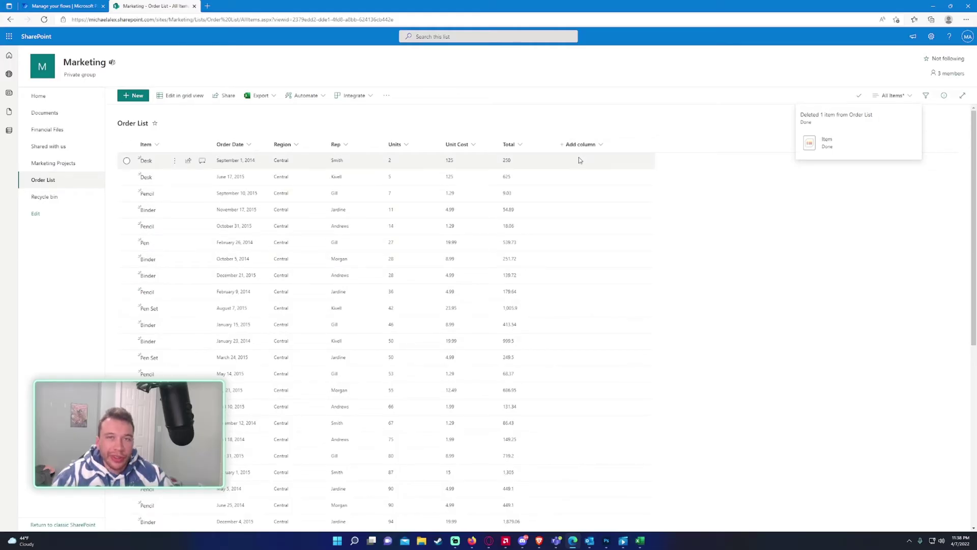
From the Total column's settings, show the Modified, Created, Created By and Modified By columns, then apply.
click(588, 145)
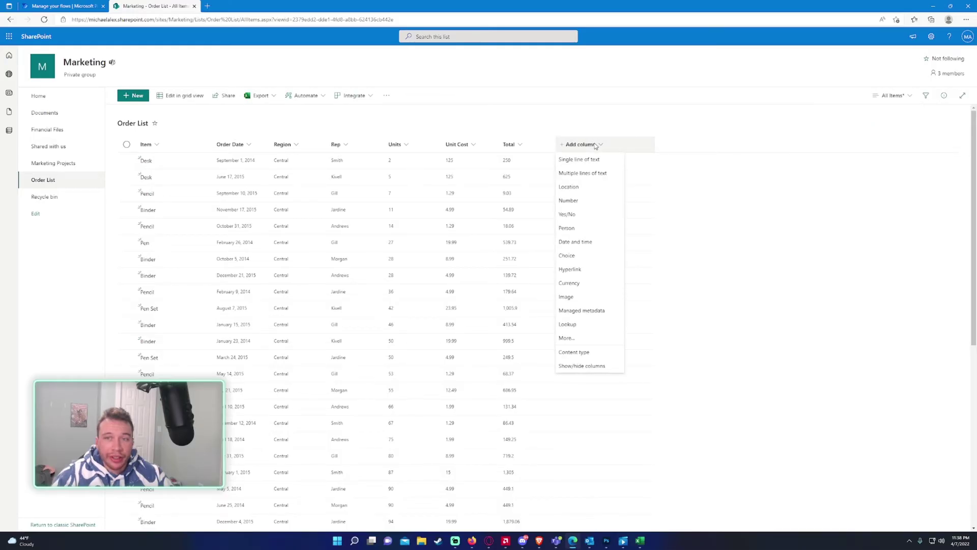
click(560, 126)
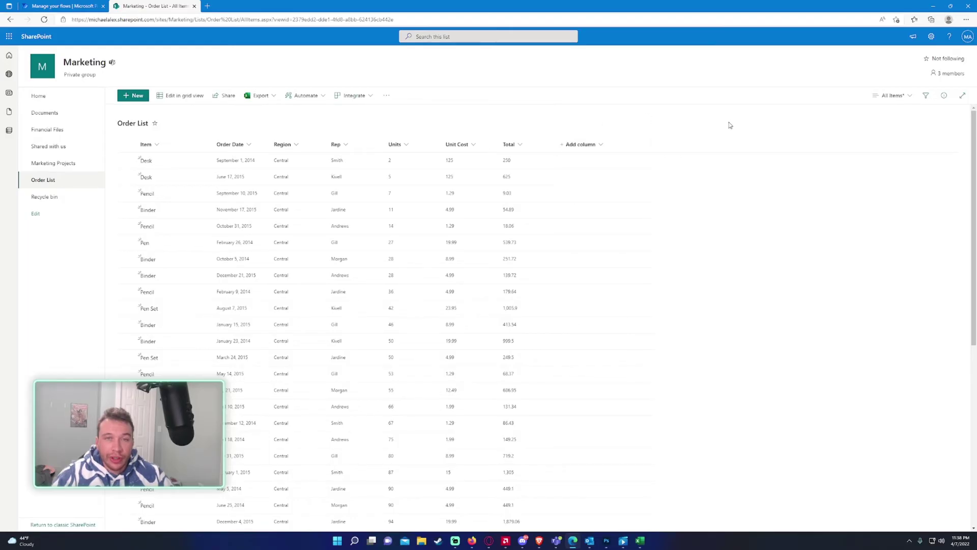
click(529, 139)
click(544, 215)
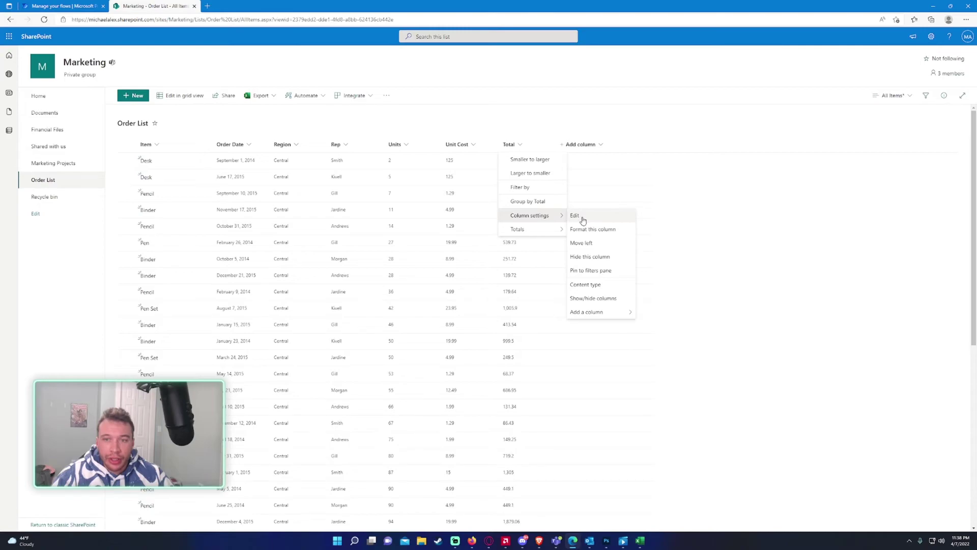
click(593, 298)
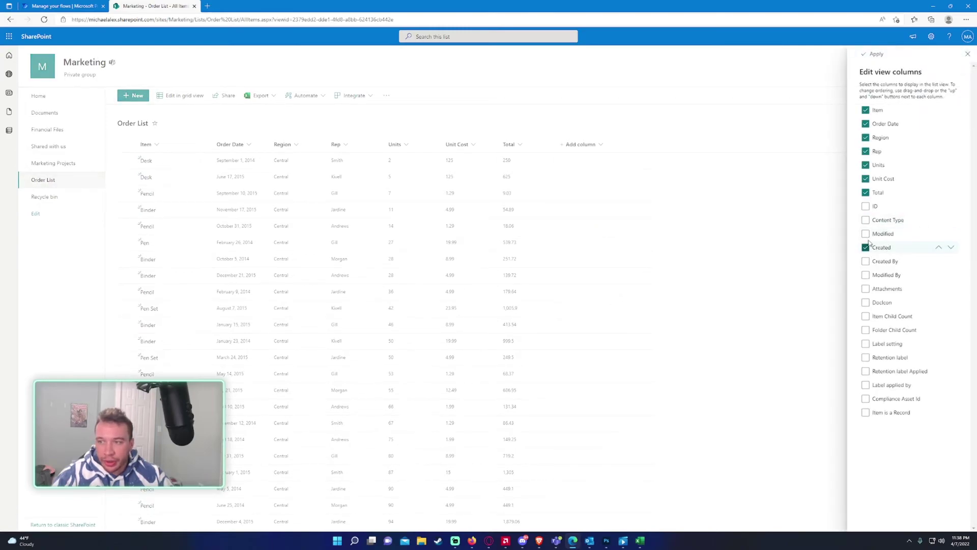
click(866, 237)
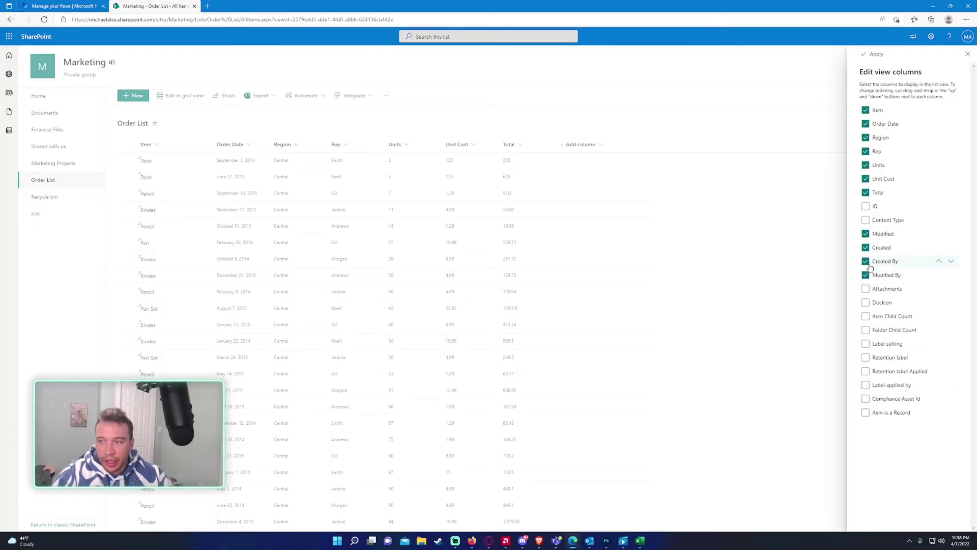
click(873, 53)
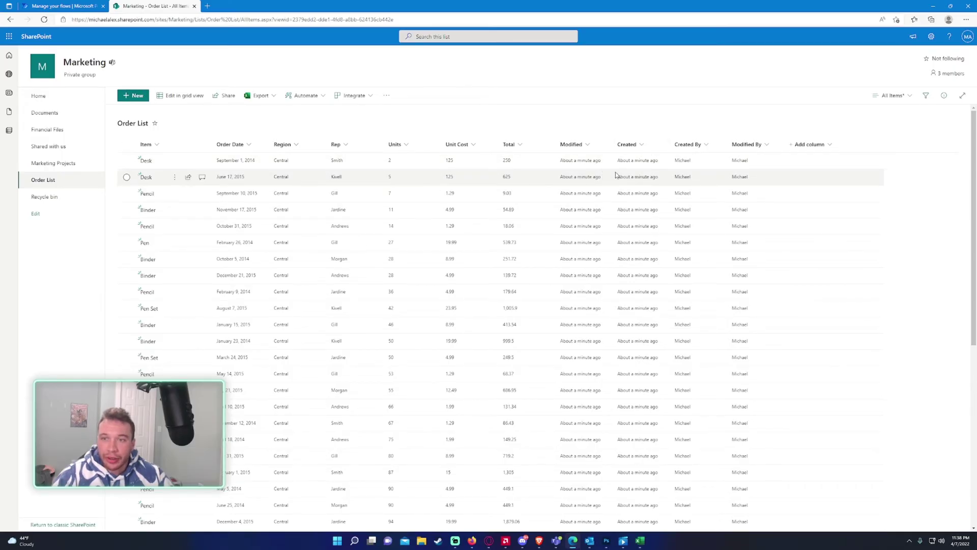
scroll(583, 243, down, 5)
scroll(583, 243, down, 1)
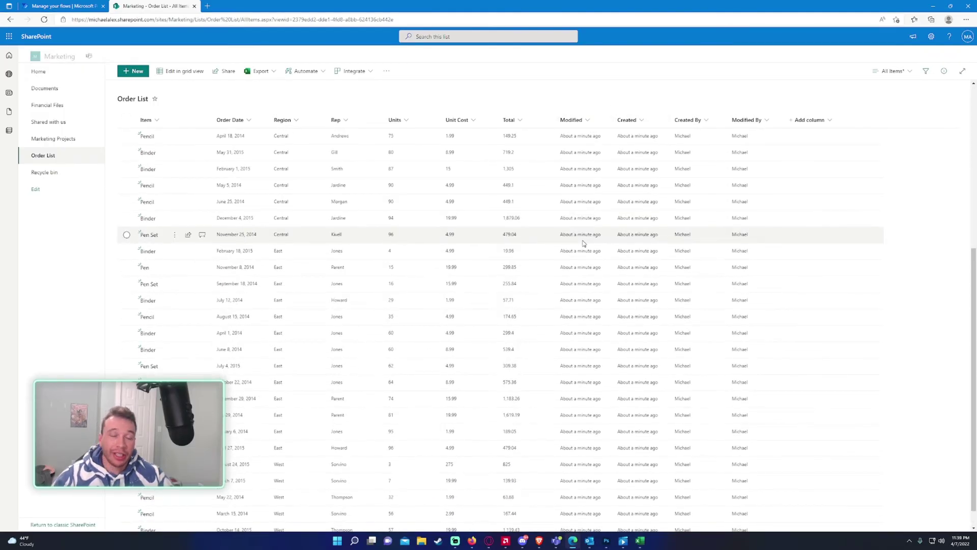
scroll(583, 244, up, 6)
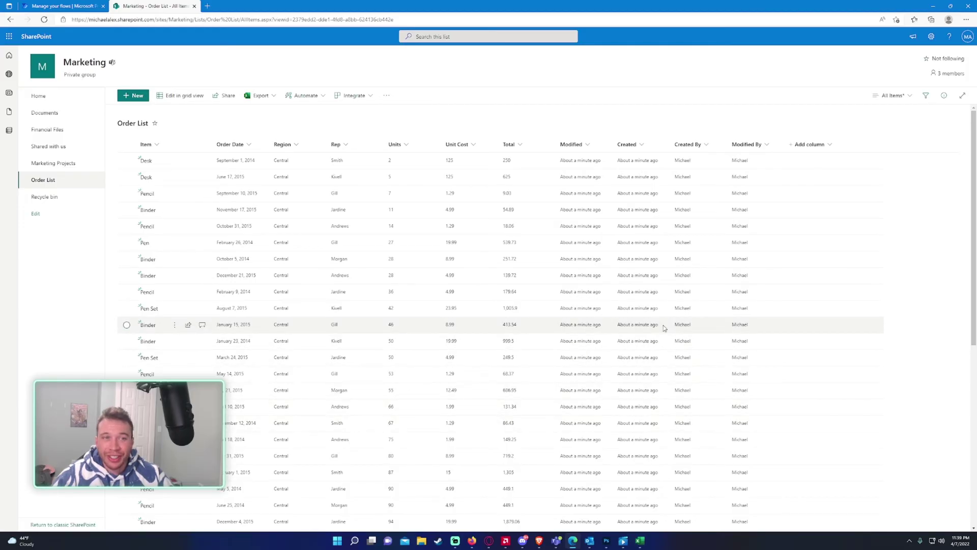
click(81, 99)
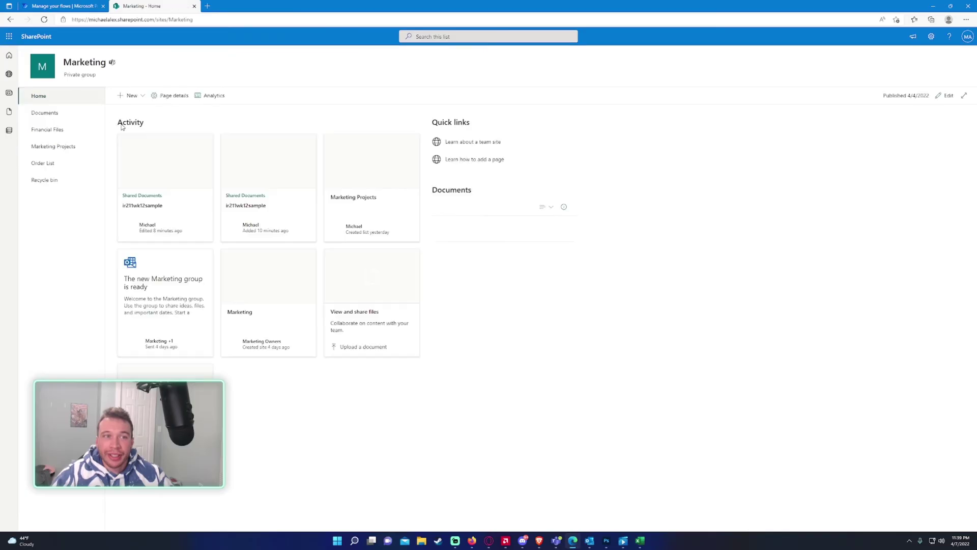
click(131, 96)
click(148, 118)
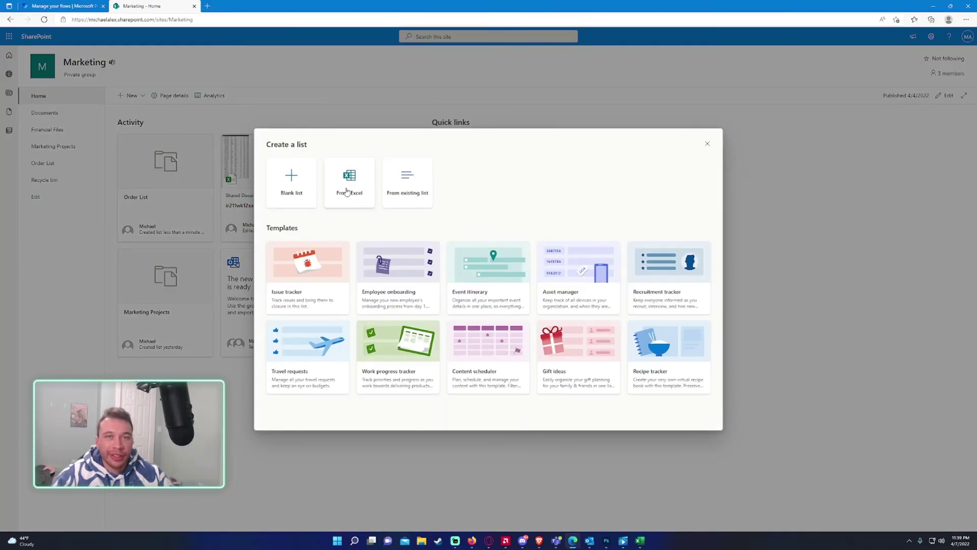
click(707, 145)
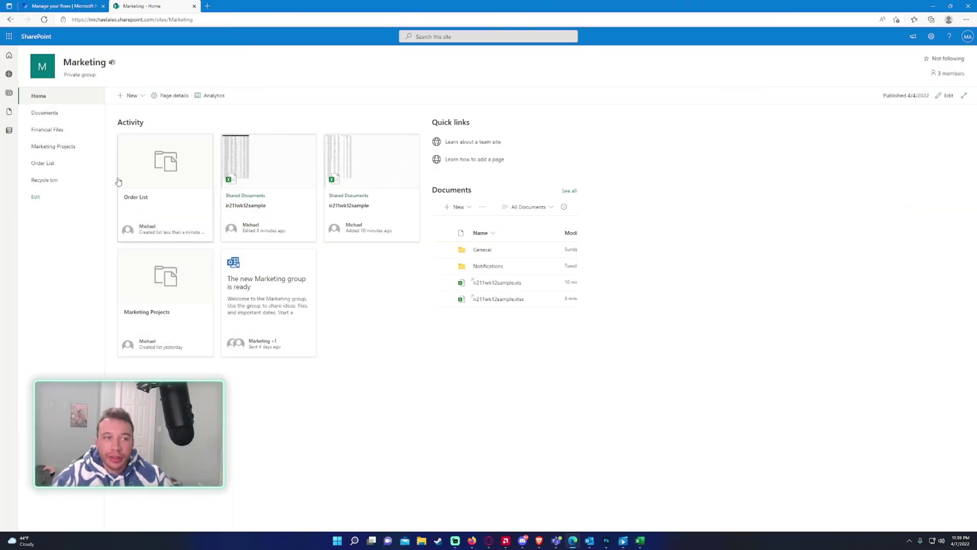
click(77, 162)
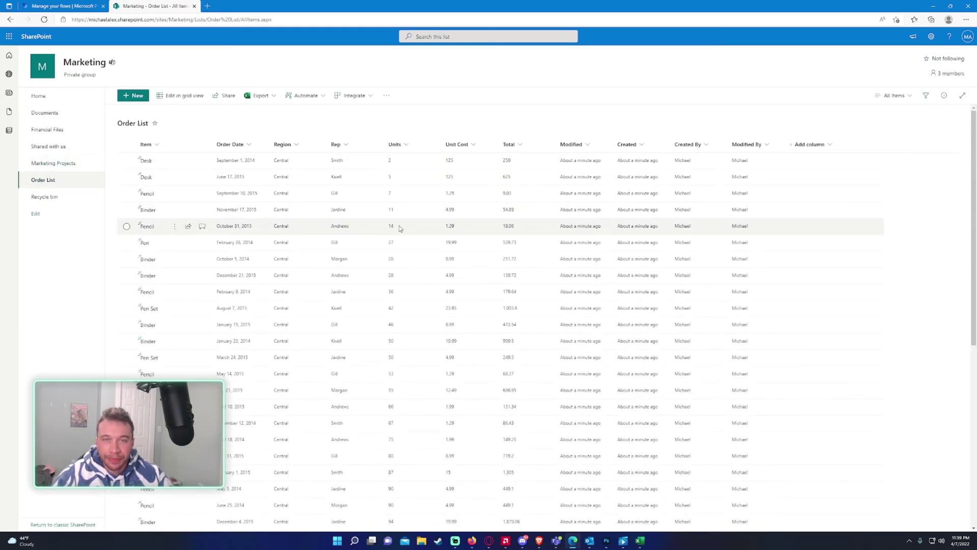
scroll(400, 228, down, 6)
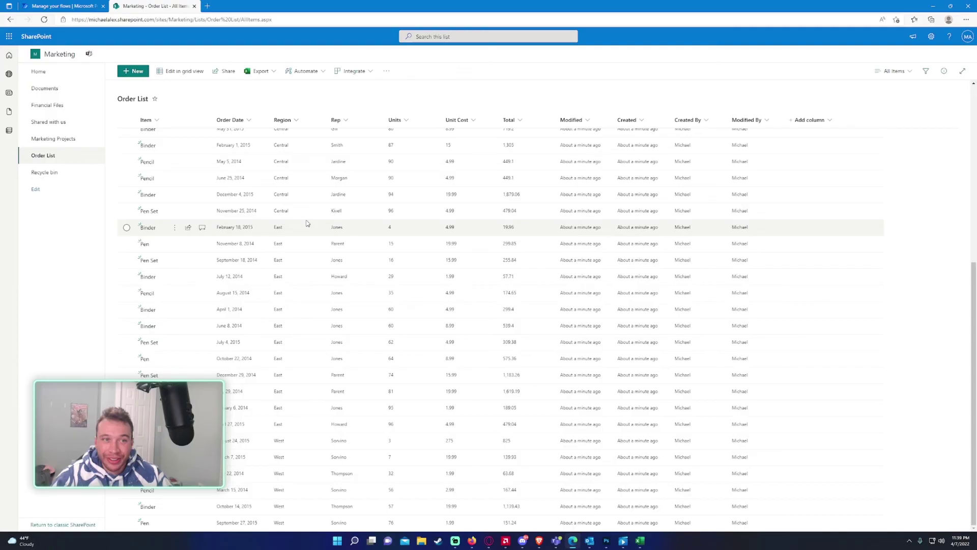
scroll(305, 224, up, 6)
click(181, 96)
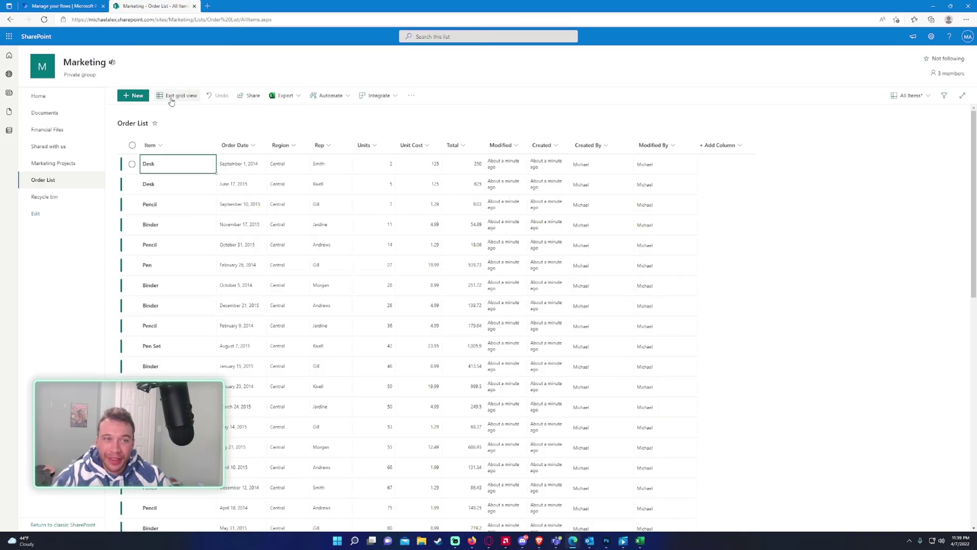
click(178, 98)
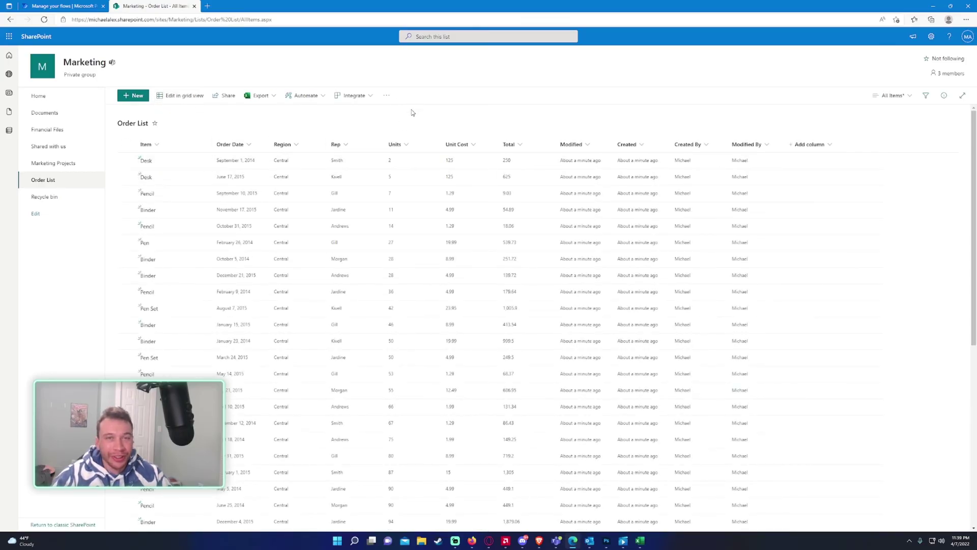